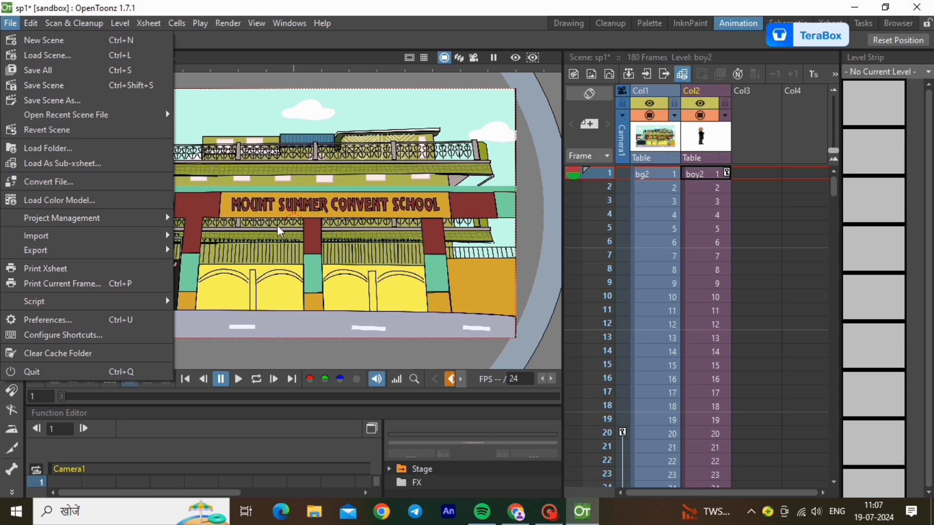
Step: Load boy.tnz as a sub-xsheet into frame 1 of the empty third column, keeping its original file location
{"action": "left_click", "coordinate": [754, 174]}
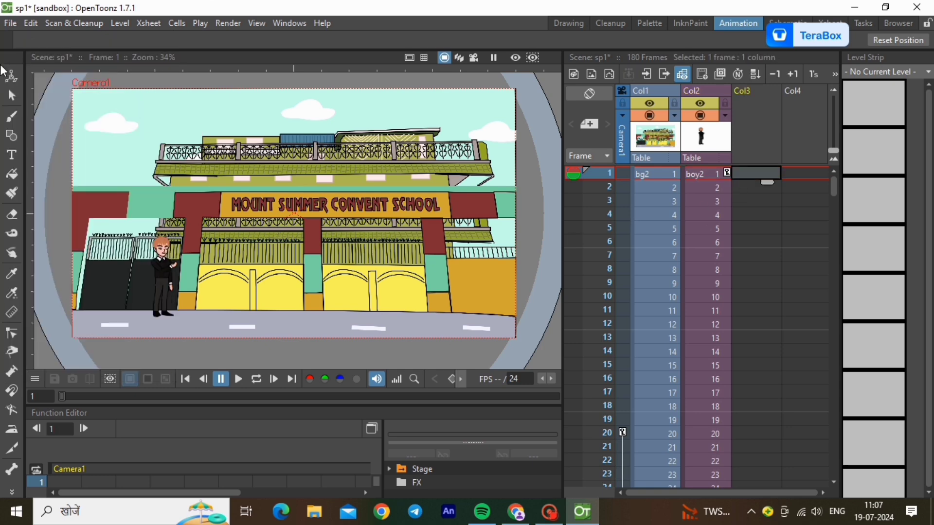
{"action": "left_click", "coordinate": [11, 23]}
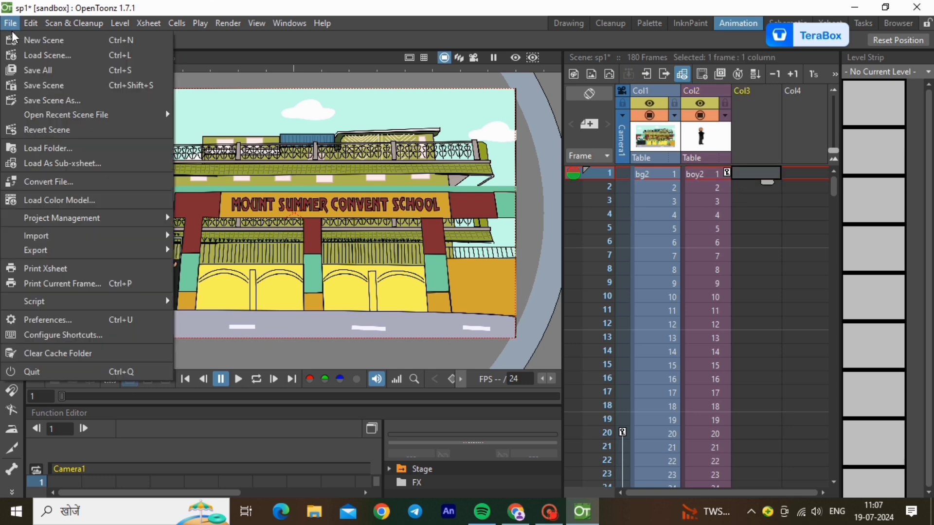
{"action": "left_click", "coordinate": [81, 165]}
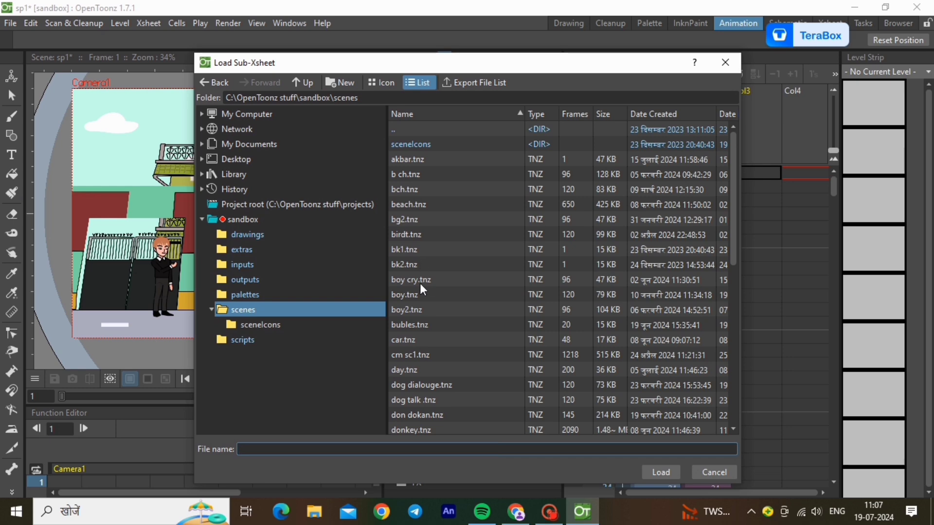
{"action": "left_click", "coordinate": [402, 294]}
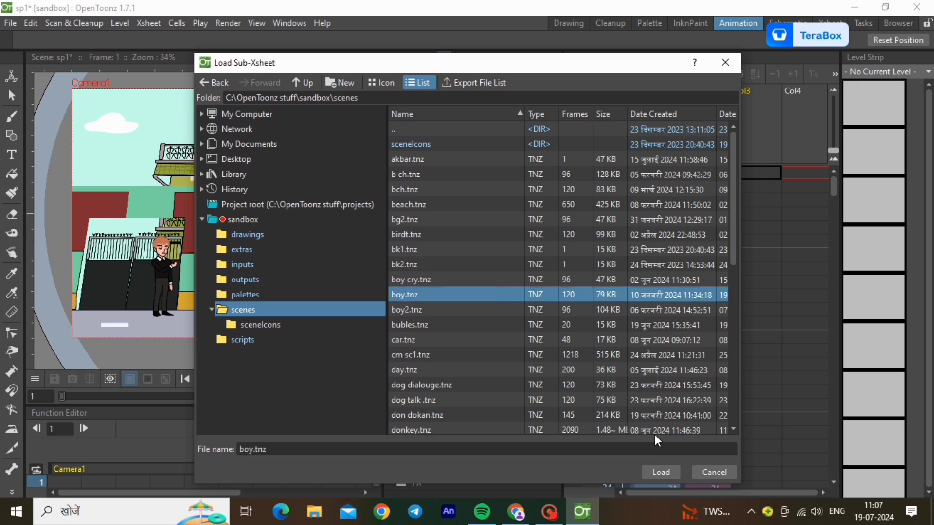
{"action": "left_click", "coordinate": [656, 473]}
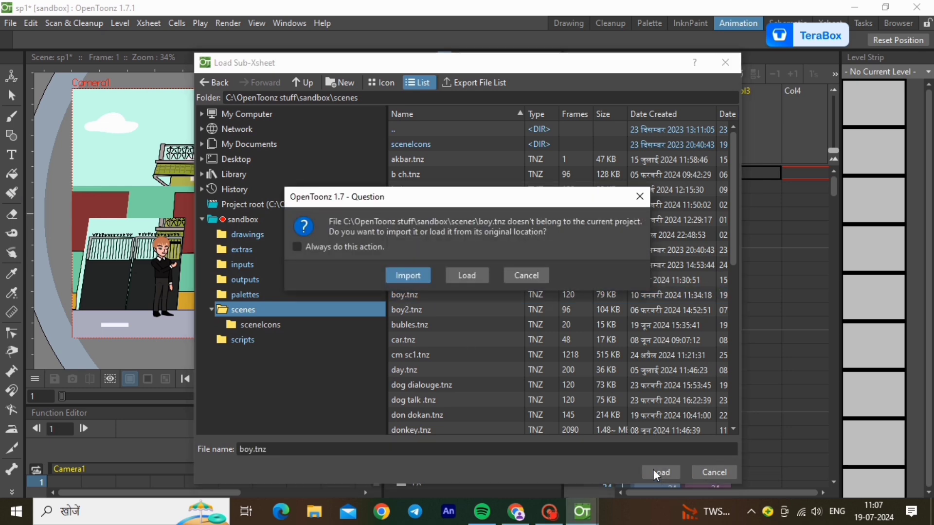
{"action": "left_click", "coordinate": [460, 276]}
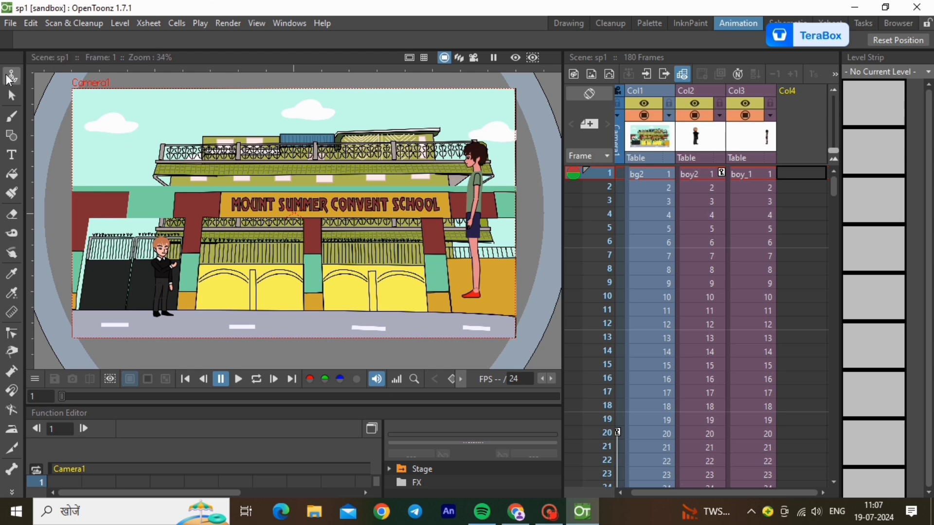
Step: Scale the boy in Col3 down to about 49% globally at frame 1 with the Animate tool
{"action": "left_click", "coordinate": [9, 77]}
{"action": "left_click", "coordinate": [767, 173]}
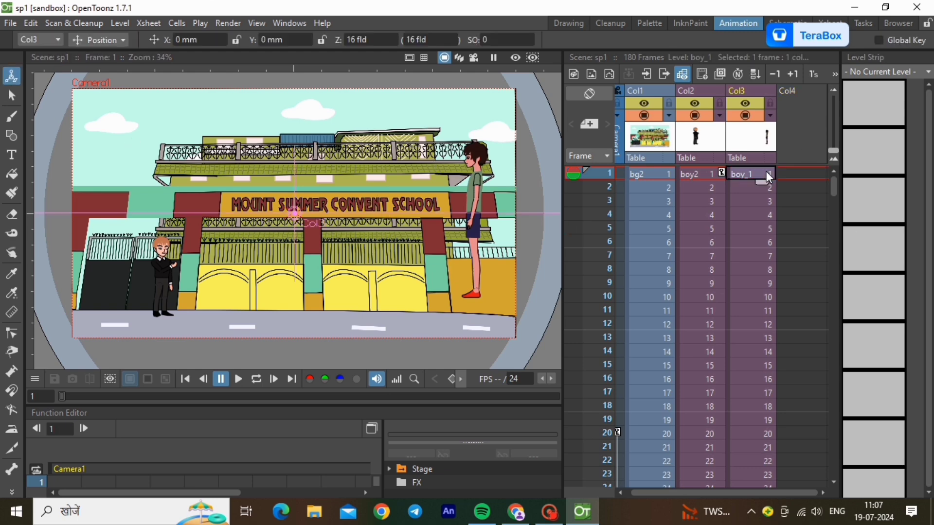
{"action": "left_click", "coordinate": [108, 45]}
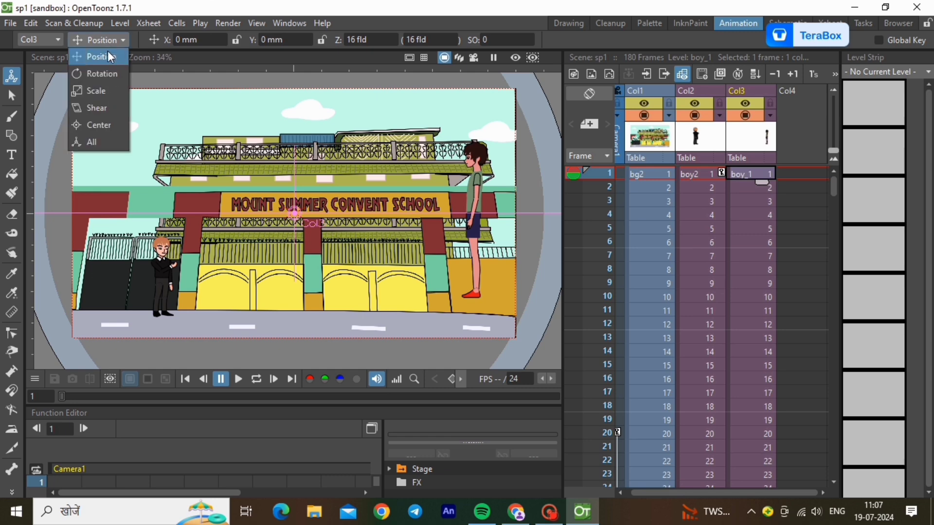
{"action": "left_click", "coordinate": [106, 94]}
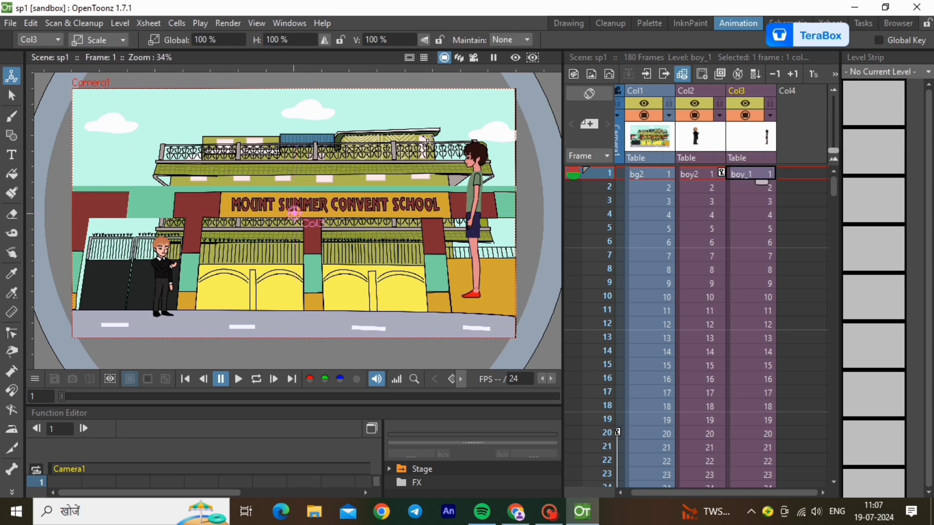
{"action": "left_click_drag", "start_coordinate": [428, 141], "coordinate": [314, 144]}
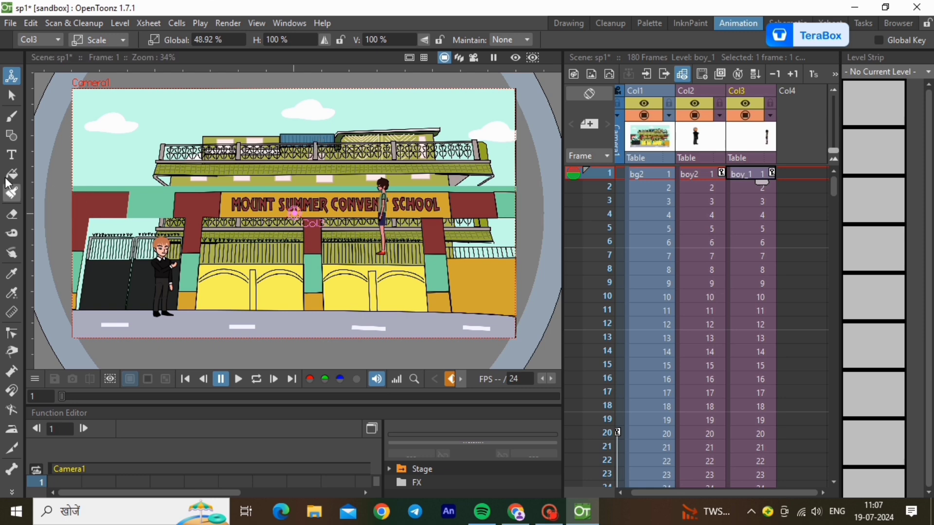
Step: Move the scaled boy down to the road, to about X -52 mm and Y -56 mm
{"action": "left_click", "coordinate": [99, 43]}
{"action": "left_click", "coordinate": [101, 57]}
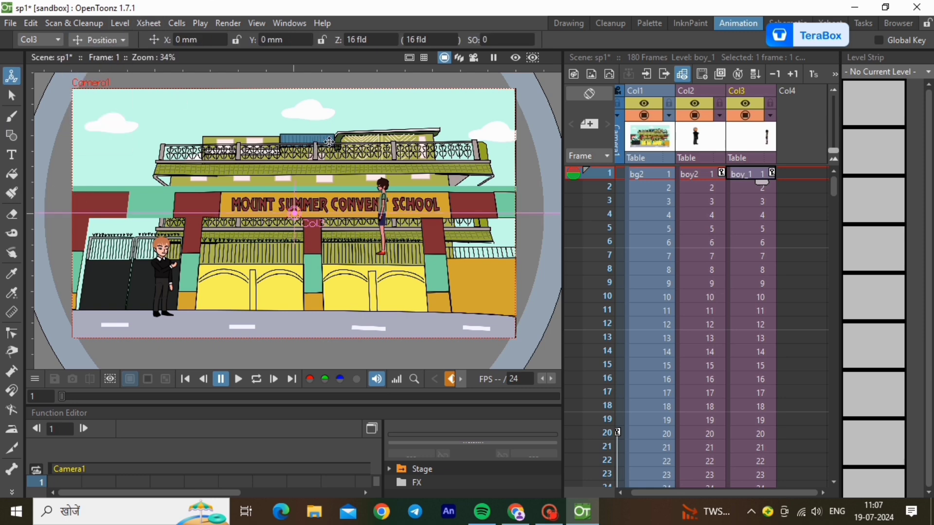
{"action": "left_click_drag", "start_coordinate": [292, 214], "coordinate": [237, 275]}
Step: Check the boy's pose at the last exposed frame of Col3, frame 120, and return to frame 1
{"action": "scroll", "coordinate": [755, 345], "scroll_direction": "down", "scroll_amount": 20}
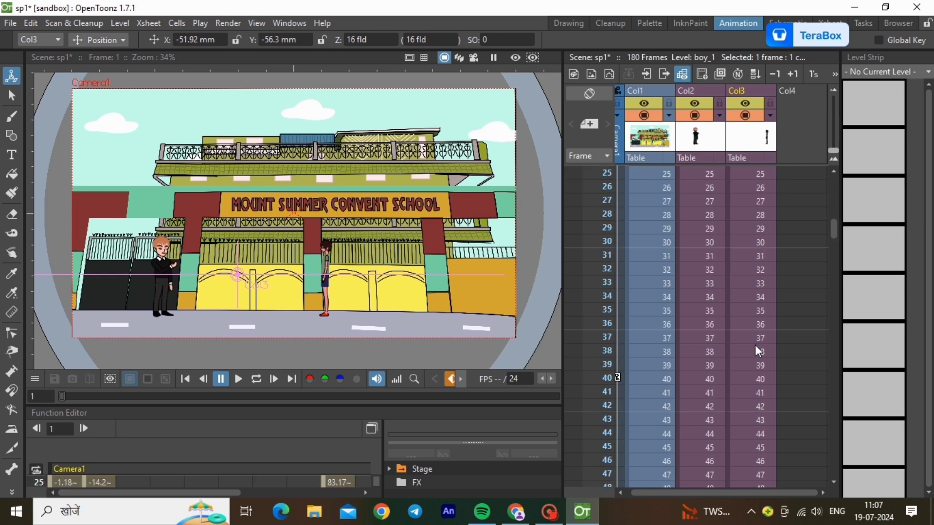
{"action": "scroll", "coordinate": [755, 345], "scroll_direction": "down", "scroll_amount": 10}
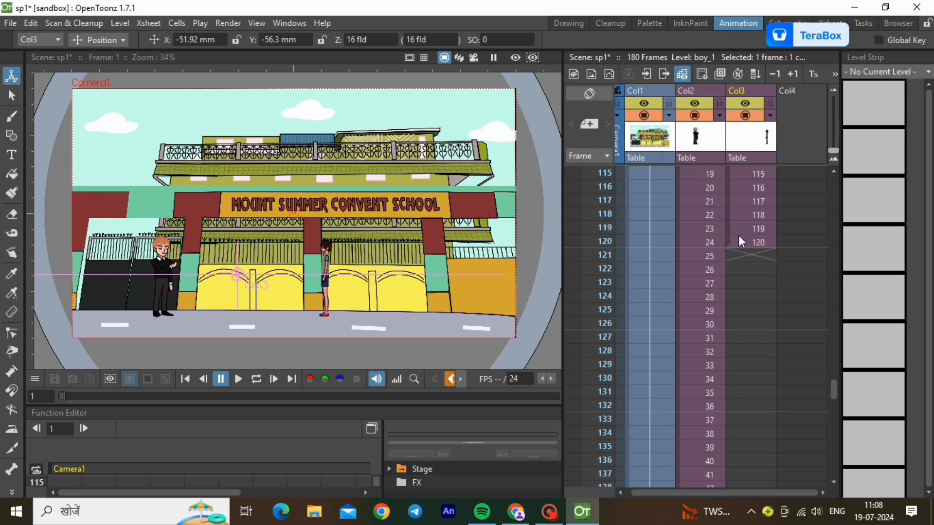
{"action": "left_click", "coordinate": [741, 241]}
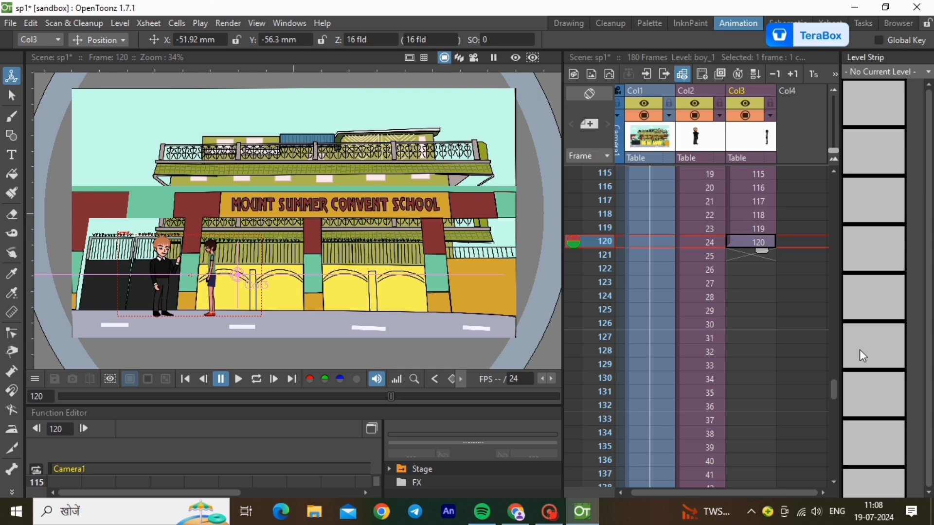
{"action": "left_click_drag", "start_coordinate": [834, 392], "coordinate": [831, 144]}
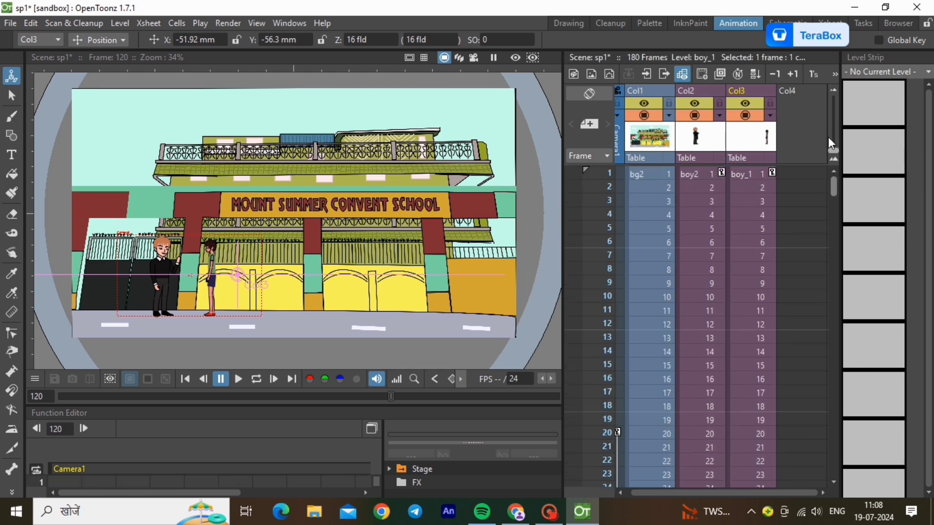
{"action": "left_click", "coordinate": [743, 173]}
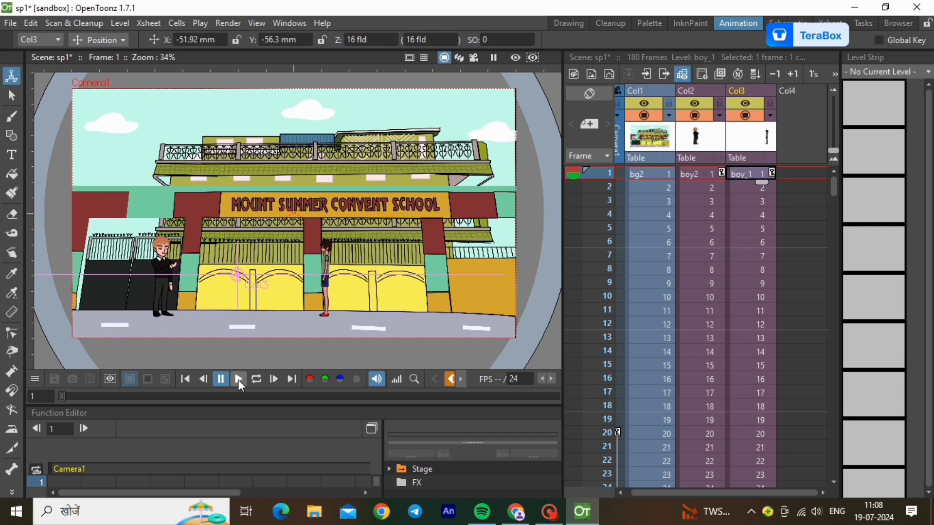
Step: Switch the viewer to camera view and play the scene to review the boy's walk and the camera zoom
{"action": "left_click", "coordinate": [471, 59]}
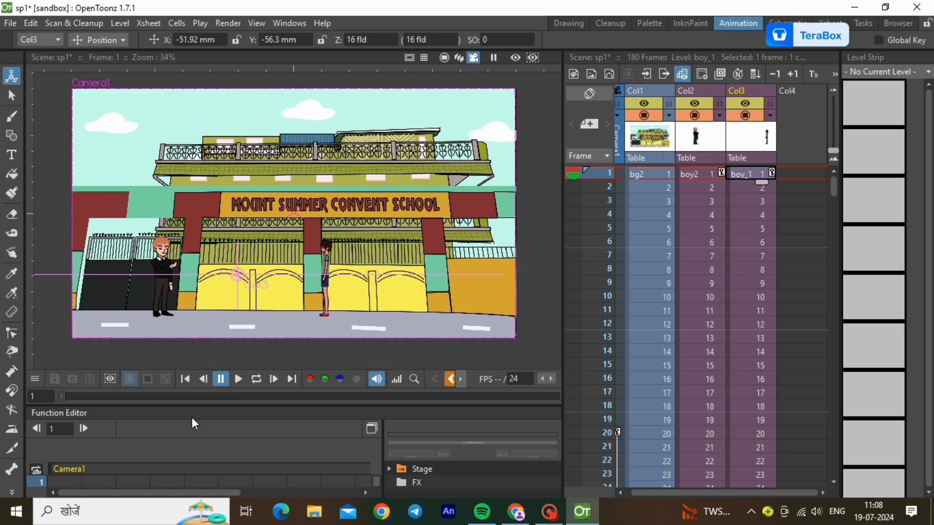
{"action": "left_click", "coordinate": [235, 382]}
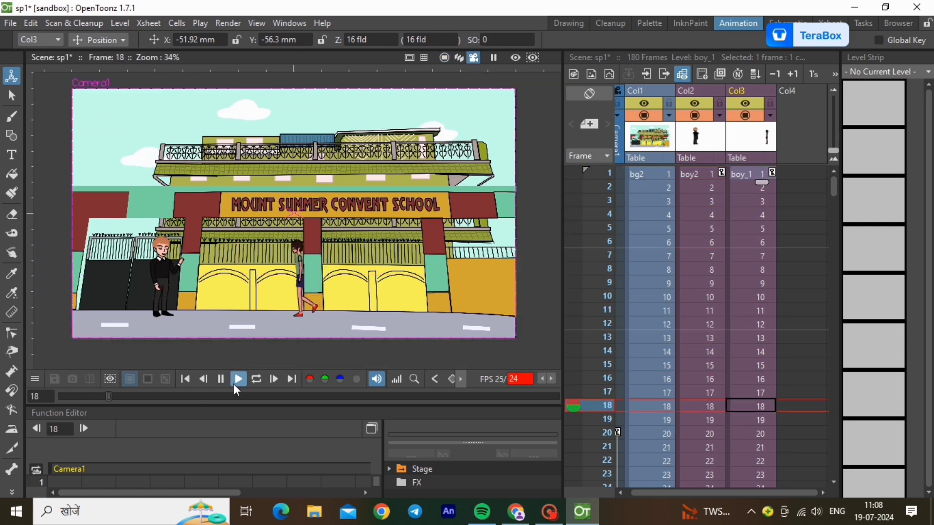
{"action": "scroll", "coordinate": [226, 361], "scroll_direction": "up", "scroll_amount": 3}
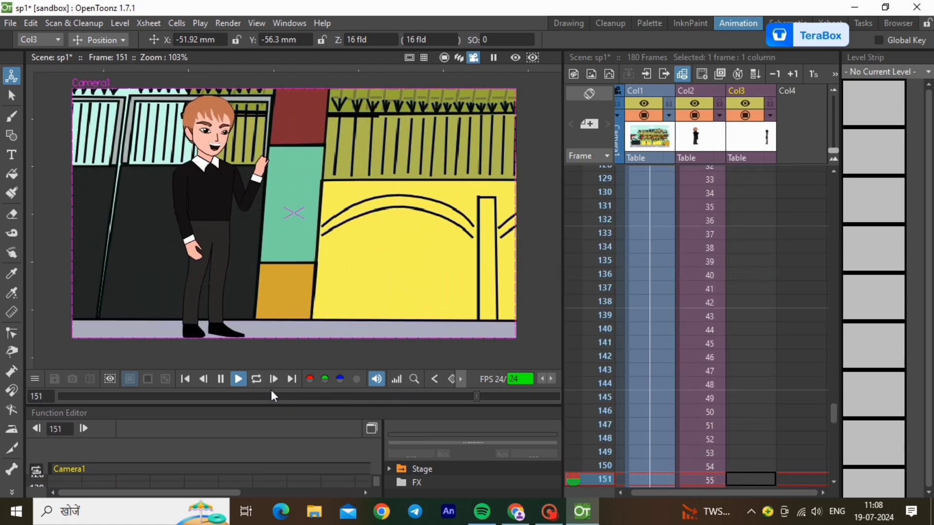
{"action": "left_click", "coordinate": [238, 377]}
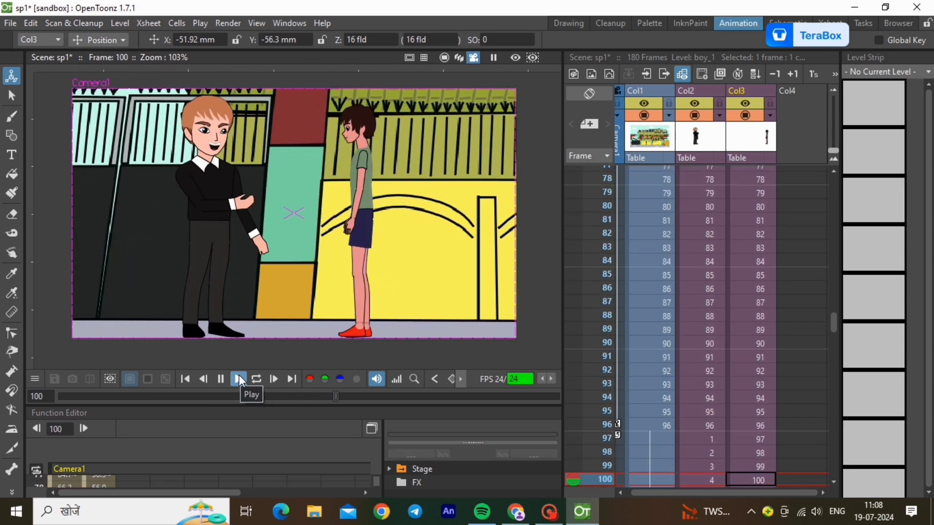
{"action": "left_click", "coordinate": [239, 378]}
Step: Compare frames 120 and 121 of the boy's column to examine where his animation ends
{"action": "scroll", "coordinate": [669, 391], "scroll_direction": "down", "scroll_amount": 6}
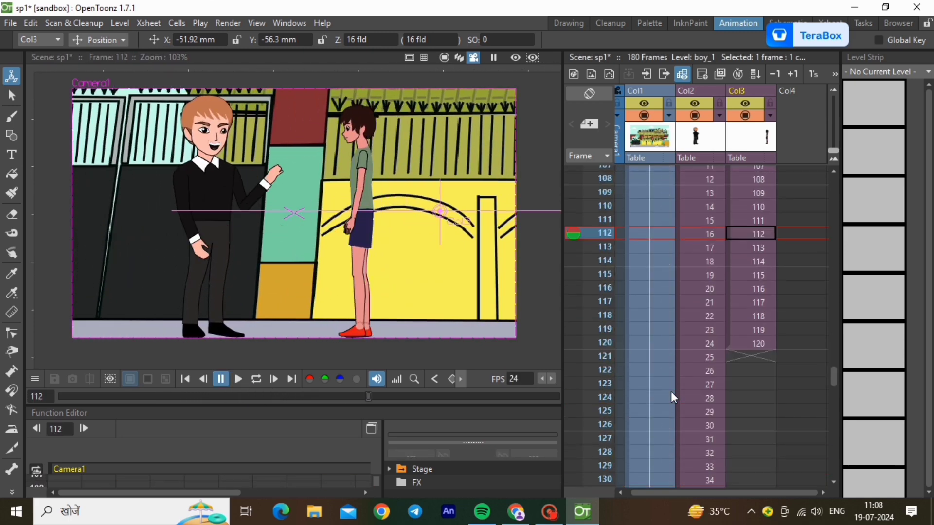
{"action": "left_click", "coordinate": [763, 343]}
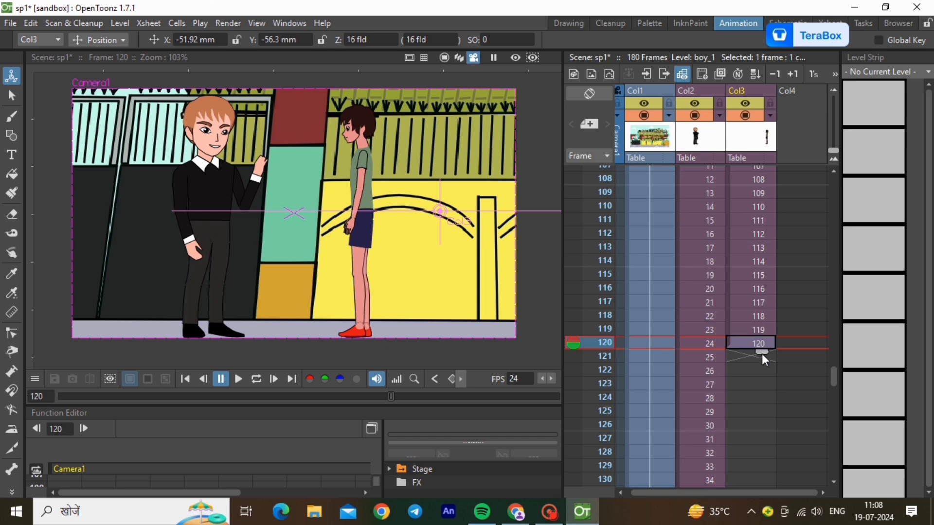
{"action": "left_click", "coordinate": [739, 358]}
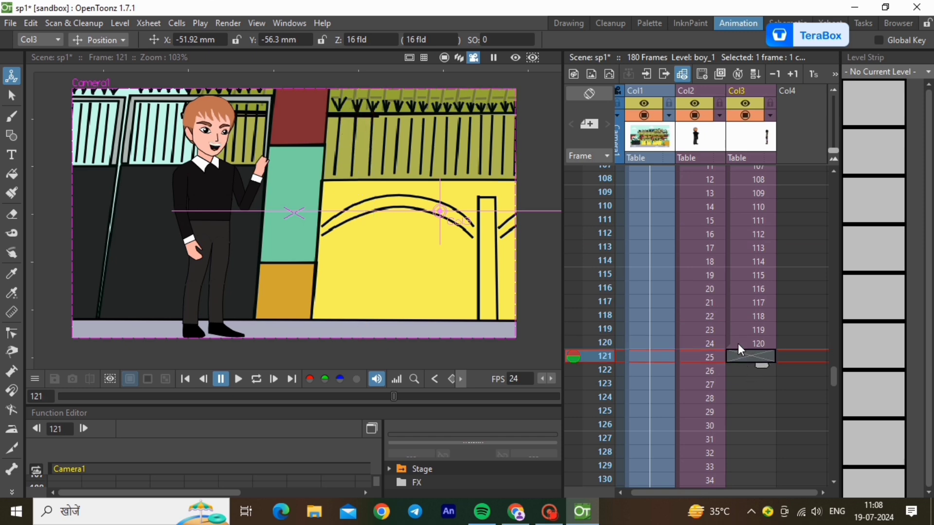
{"action": "left_click", "coordinate": [738, 342]}
{"action": "left_click", "coordinate": [742, 359]}
{"action": "left_click", "coordinate": [739, 340]}
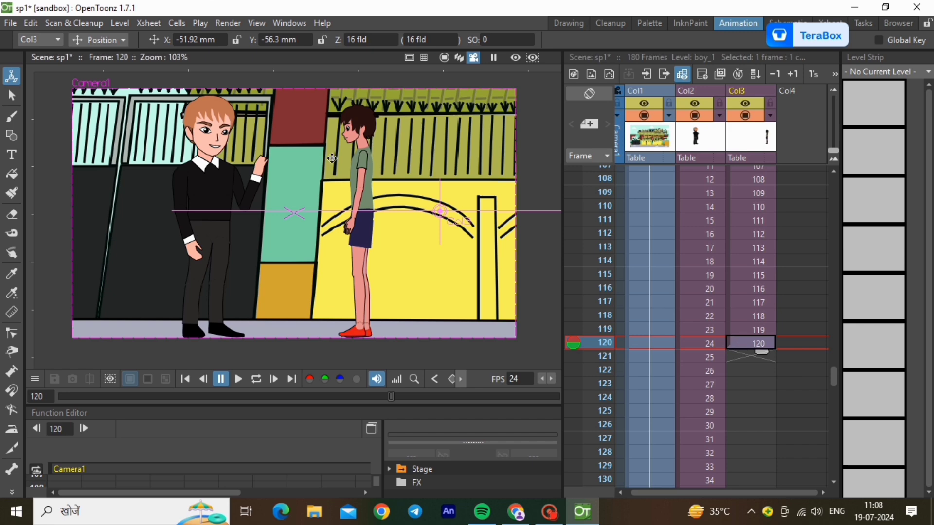
{"action": "left_click", "coordinate": [747, 358]}
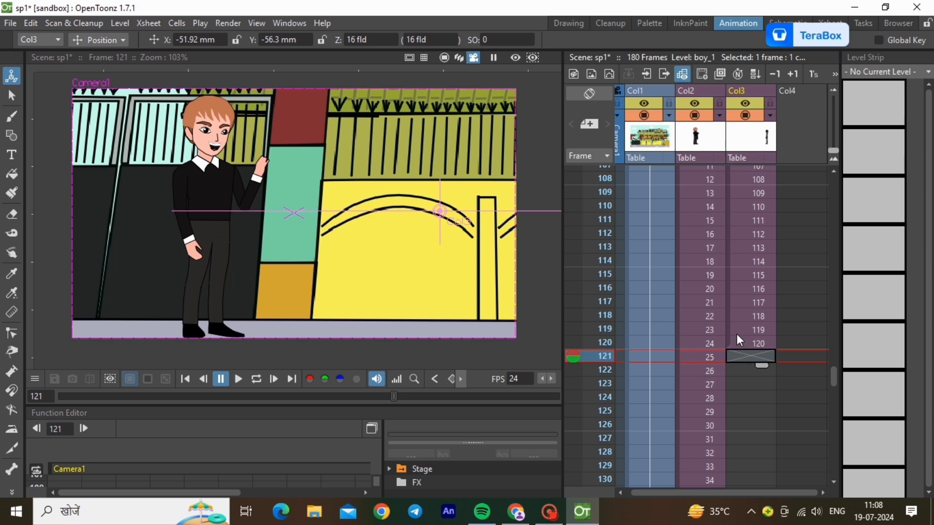
{"action": "left_click", "coordinate": [736, 332]}
{"action": "left_click", "coordinate": [734, 348]}
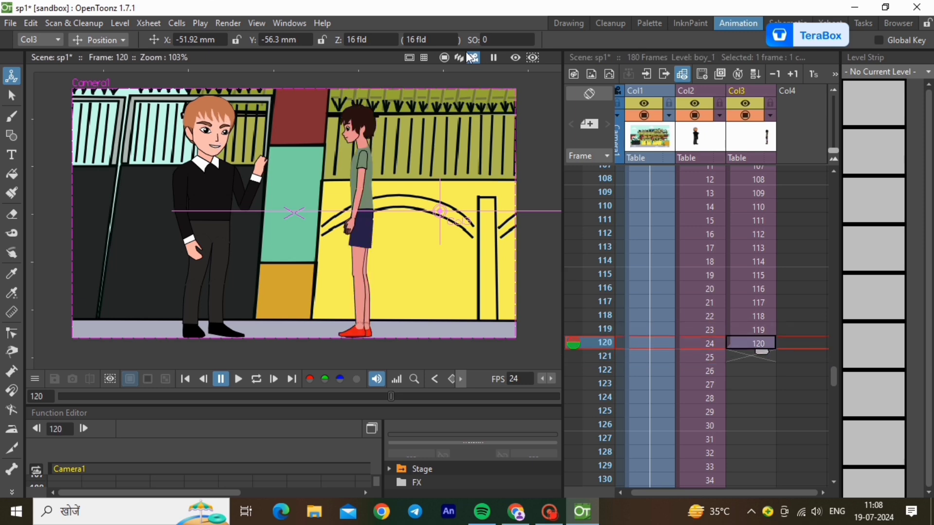
Step: Quit OpenToonz, saving all changes to the modified scene
{"action": "left_click", "coordinate": [919, 10]}
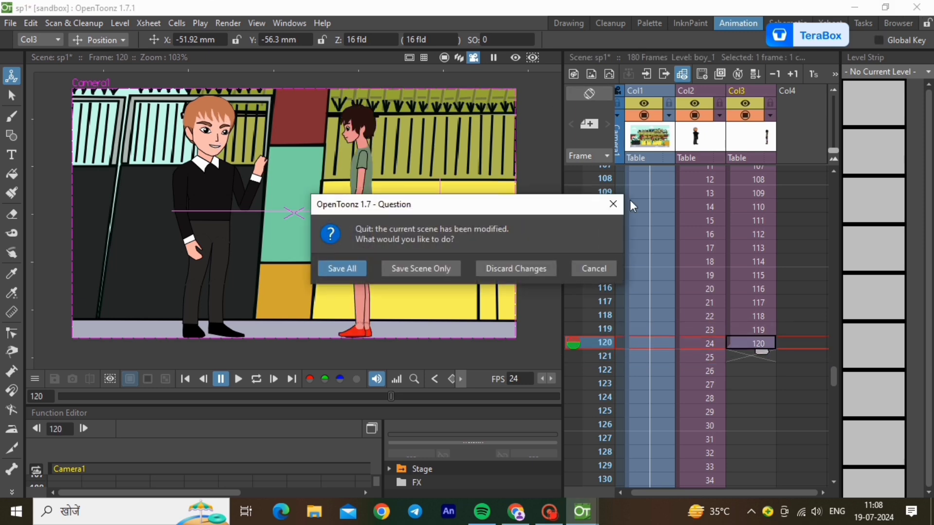
{"action": "left_click", "coordinate": [354, 266]}
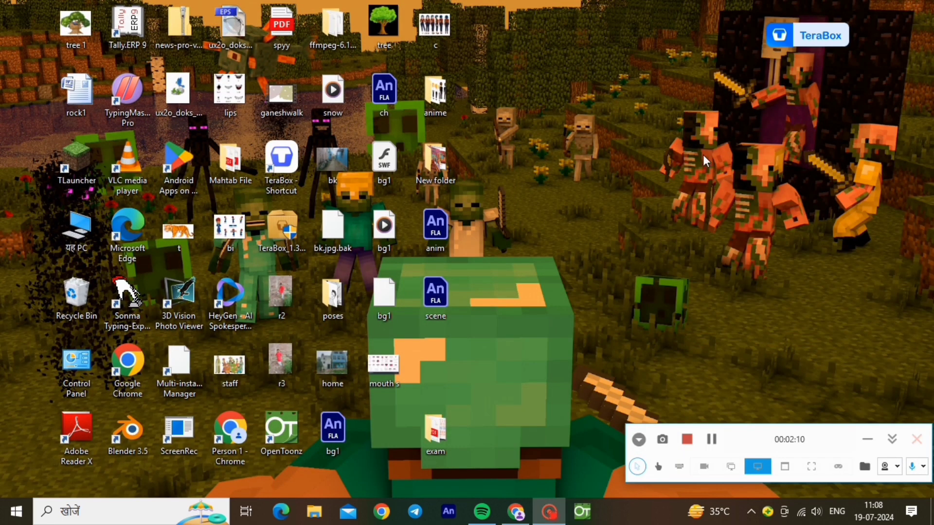
{"action": "right_click", "coordinate": [702, 155]}
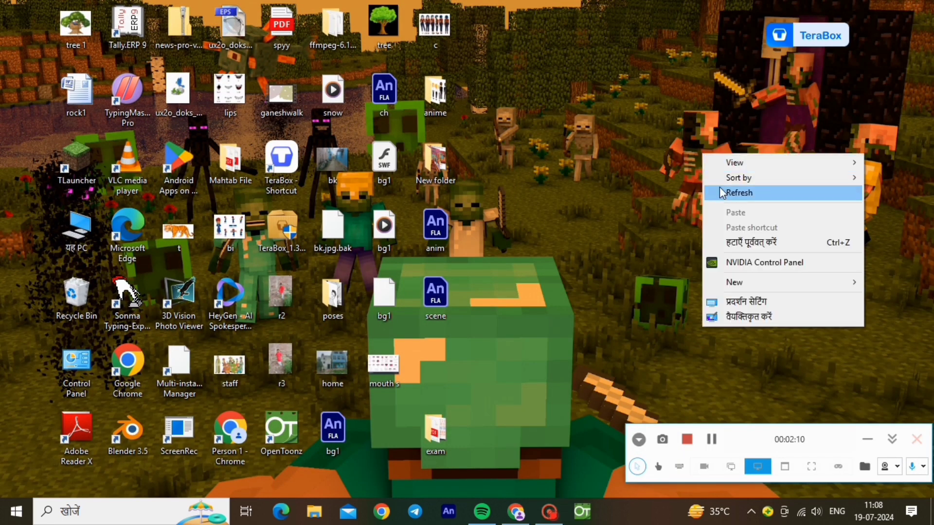
{"action": "left_click", "coordinate": [721, 189]}
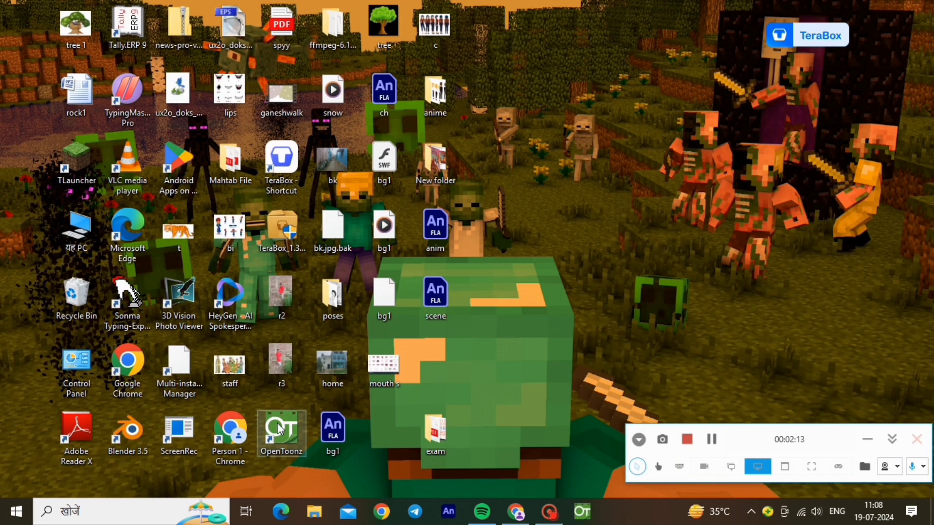
Step: Open the existing boy scene in a fresh OpenToonz session and play back its animation
{"action": "double_click", "coordinate": [279, 429]}
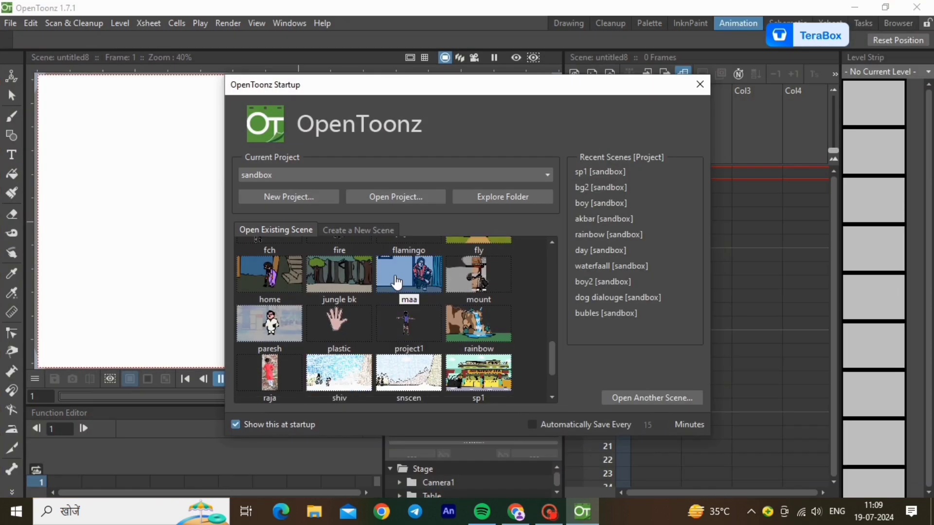
{"action": "scroll", "coordinate": [397, 292], "scroll_direction": "down", "scroll_amount": 1}
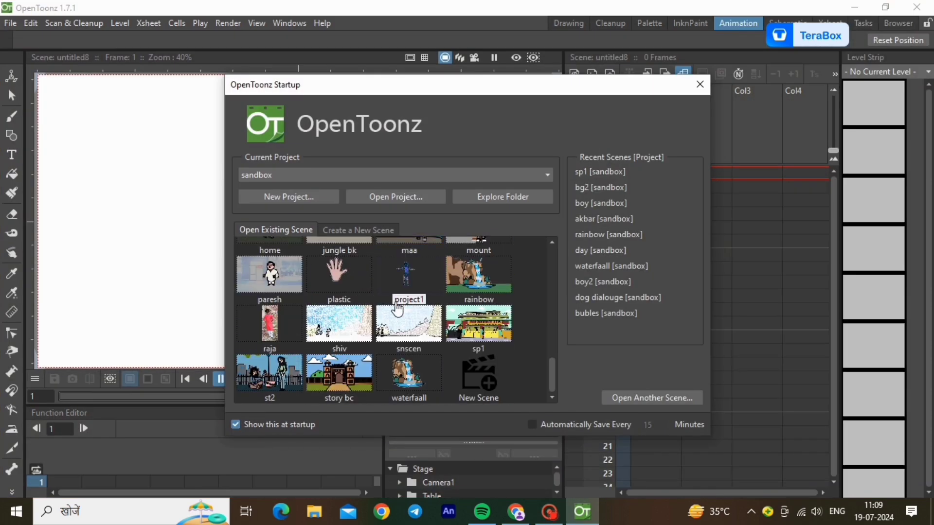
{"action": "scroll", "coordinate": [398, 309], "scroll_direction": "up", "scroll_amount": 10}
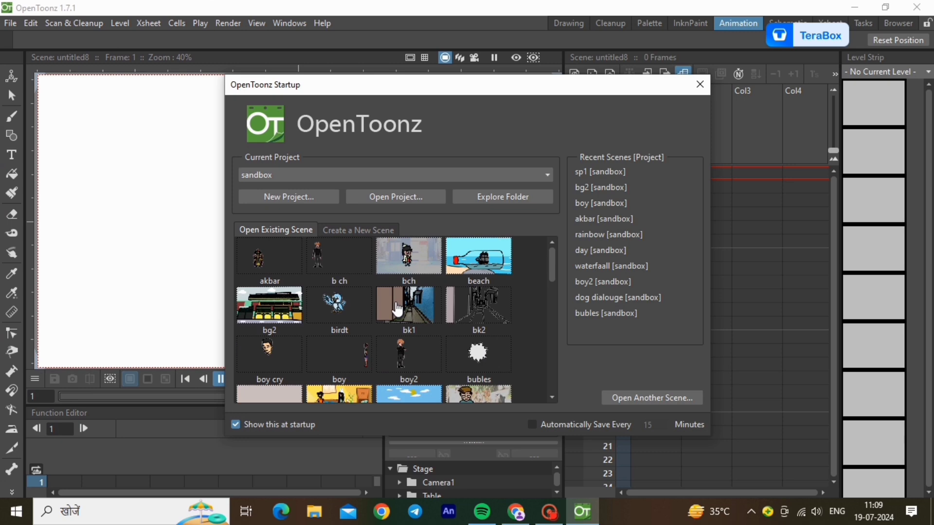
{"action": "left_click", "coordinate": [350, 352]}
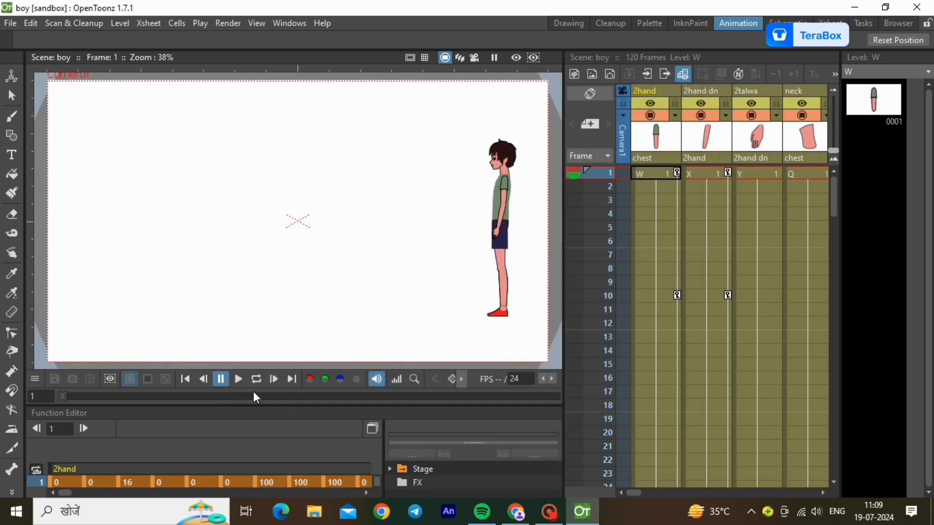
{"action": "left_click", "coordinate": [242, 380]}
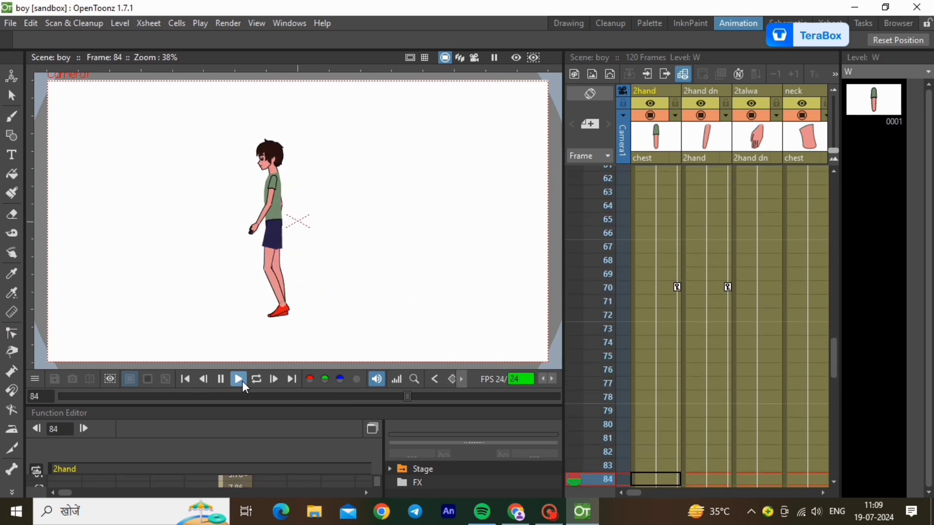
Step: Stop the playback and compare the boy's pose at frames 1 and 12
{"action": "left_click", "coordinate": [242, 381]}
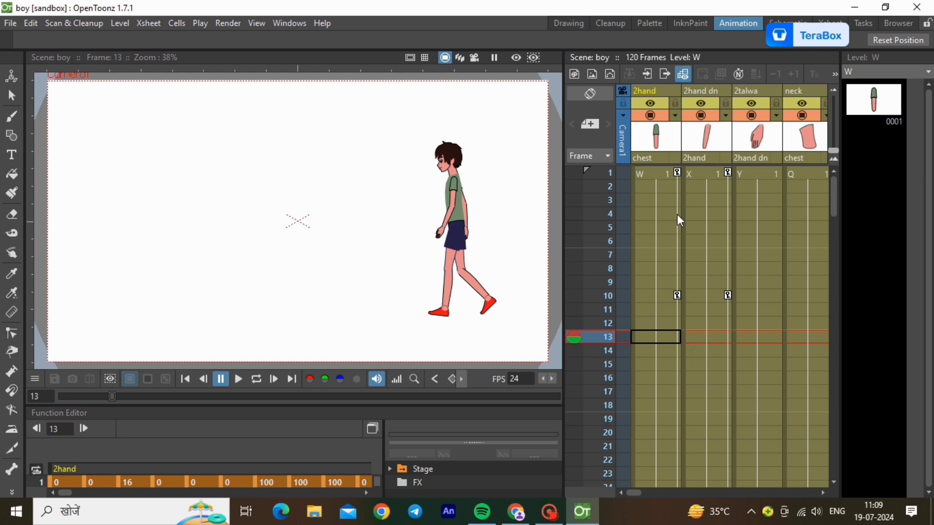
{"action": "left_click", "coordinate": [658, 173]}
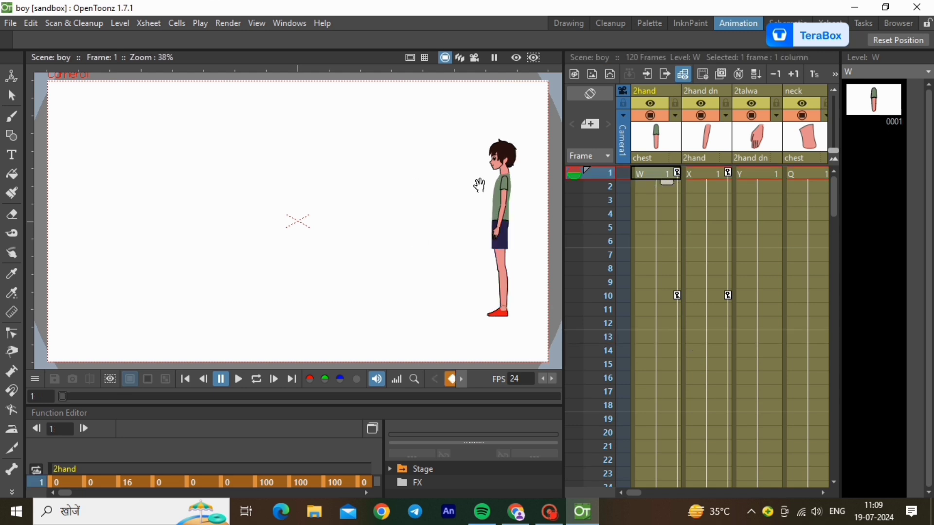
{"action": "left_click", "coordinate": [653, 327]}
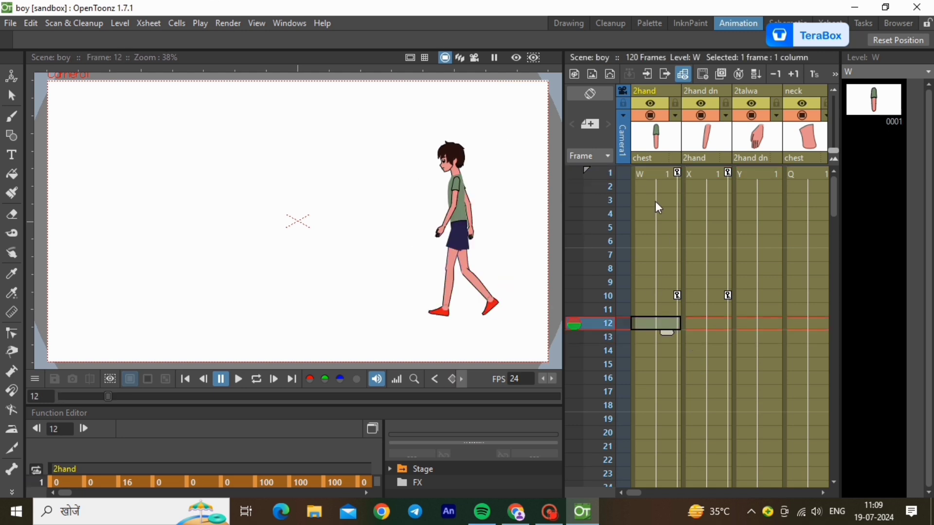
{"action": "left_click", "coordinate": [649, 176]}
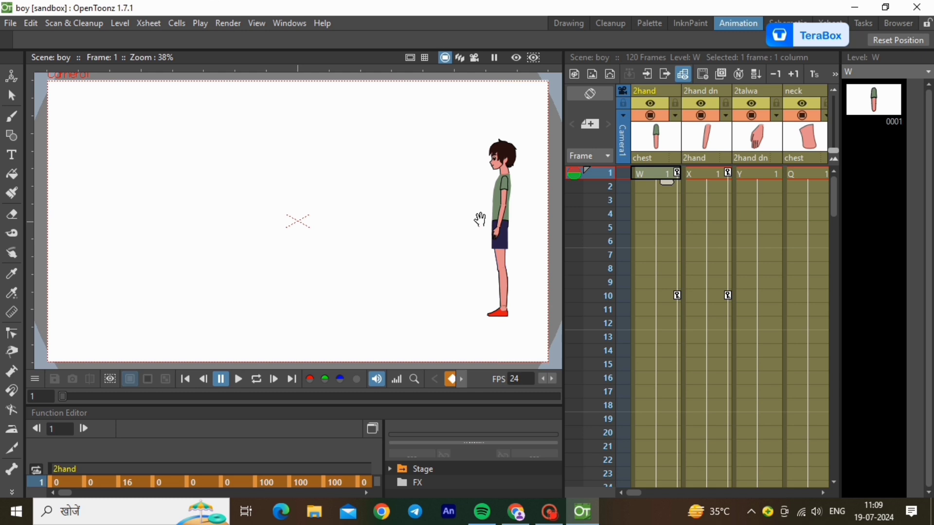
{"action": "scroll", "coordinate": [486, 217], "scroll_direction": "up", "scroll_amount": 2}
{"action": "scroll", "coordinate": [494, 213], "scroll_direction": "down", "scroll_amount": 2}
{"action": "scroll", "coordinate": [498, 211], "scroll_direction": "down", "scroll_amount": 1}
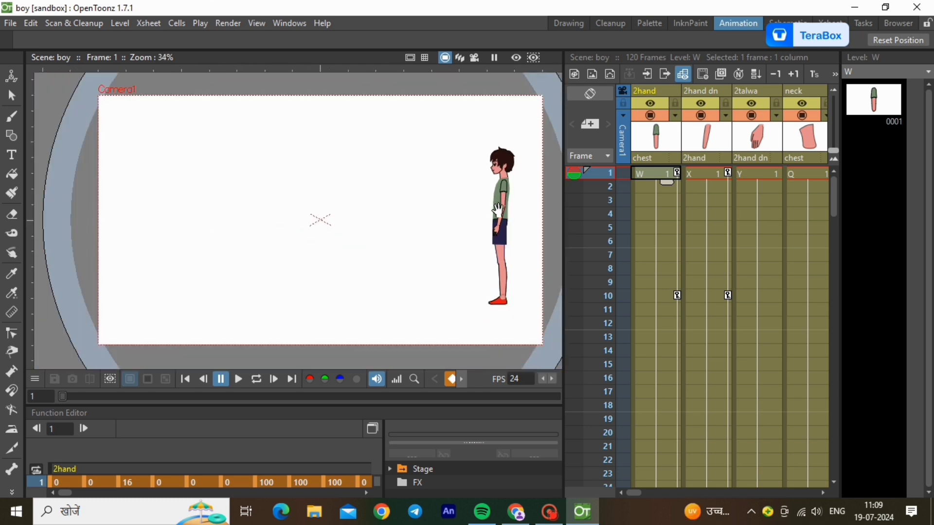
Step: Remove all animation keys from the 2hand and 2hand dn columns
{"action": "left_click", "coordinate": [677, 174]}
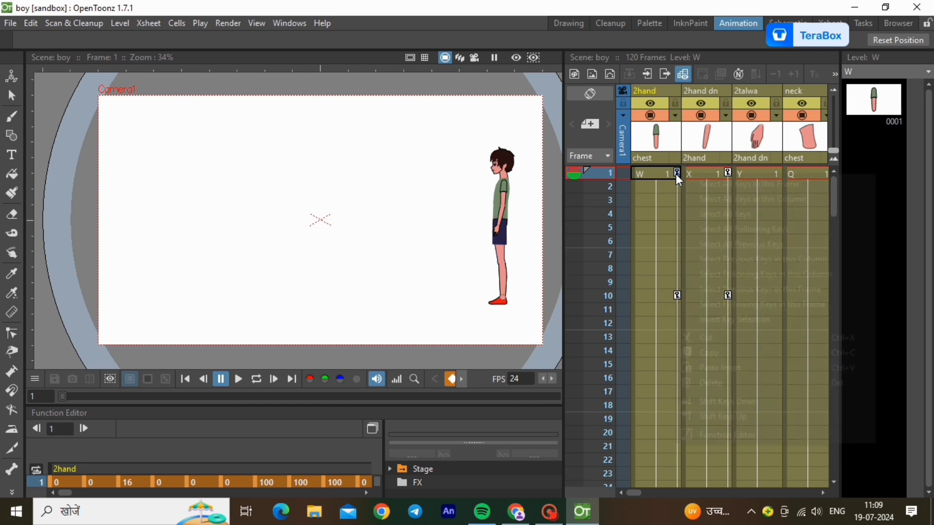
{"action": "right_click", "coordinate": [677, 174]}
{"action": "left_click", "coordinate": [689, 197]}
{"action": "right_click", "coordinate": [678, 176]}
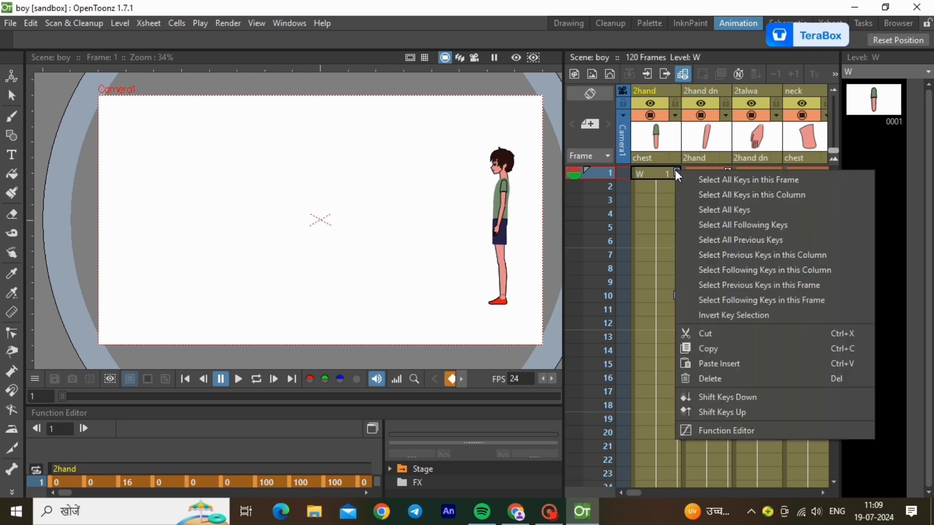
{"action": "left_click", "coordinate": [733, 377]}
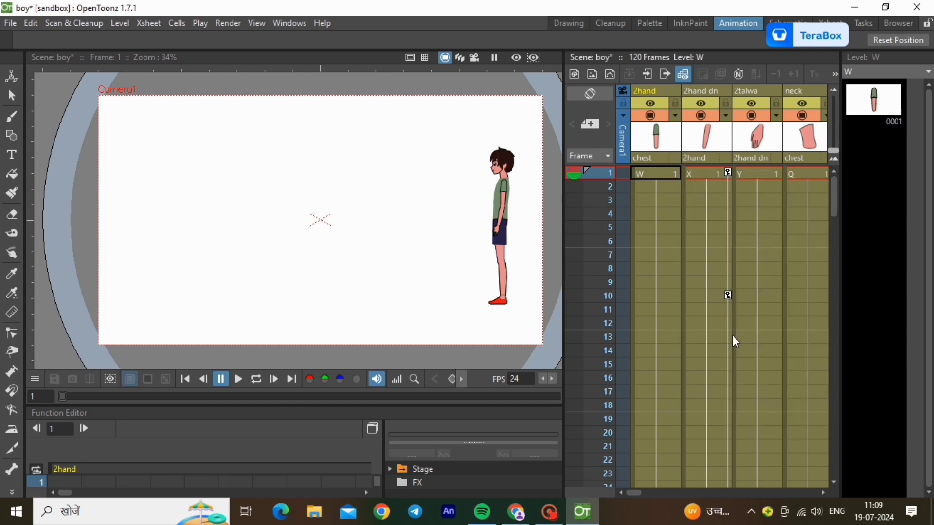
{"action": "right_click", "coordinate": [726, 173]}
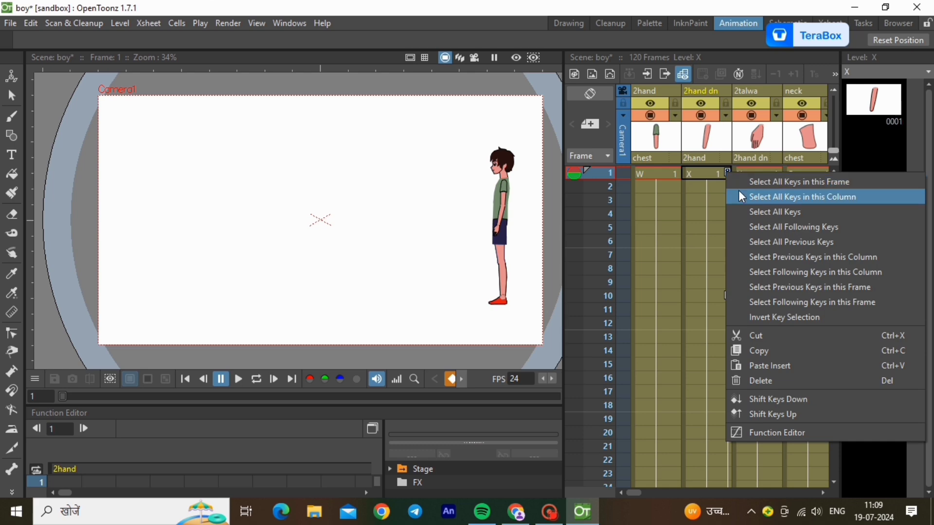
{"action": "left_click", "coordinate": [740, 194]}
{"action": "right_click", "coordinate": [728, 172]}
{"action": "left_click", "coordinate": [768, 380]}
Step: Remove all animation keys from the 2leg and 2leg dn columns
{"action": "left_click", "coordinate": [822, 494]}
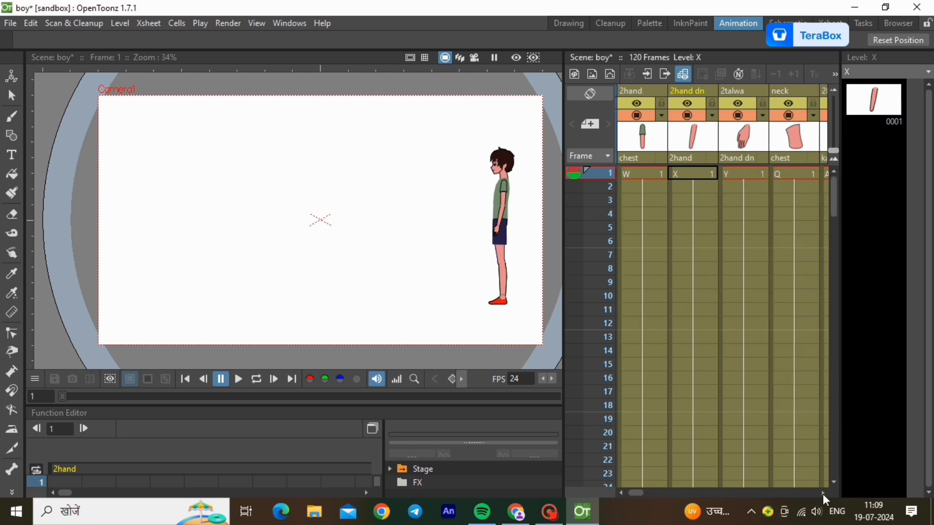
{"action": "left_click", "coordinate": [822, 494]}
{"action": "right_click", "coordinate": [716, 293]}
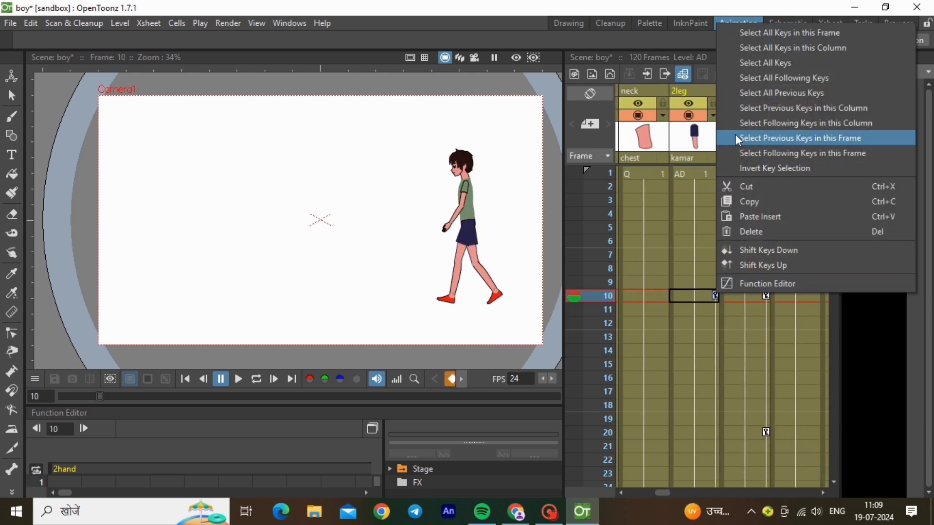
{"action": "left_click", "coordinate": [746, 47]}
{"action": "right_click", "coordinate": [717, 294]}
{"action": "left_click", "coordinate": [758, 232]}
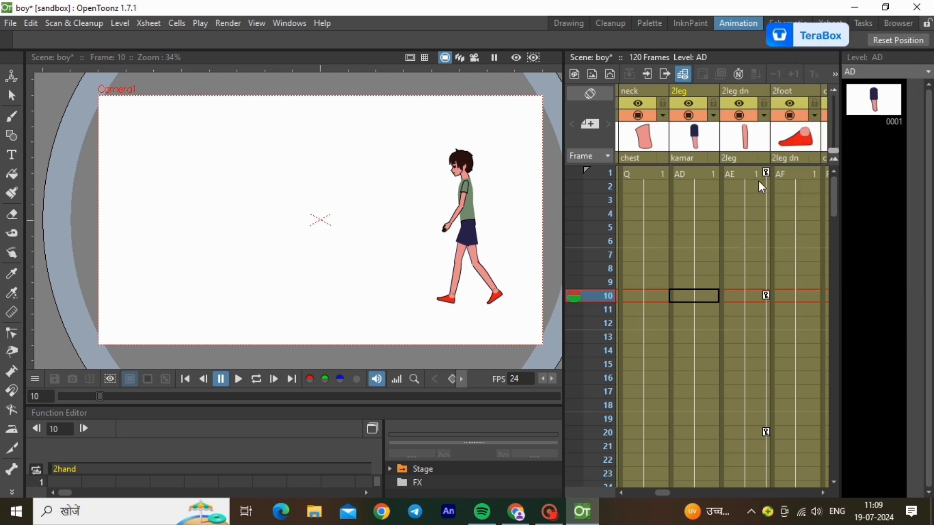
{"action": "right_click", "coordinate": [767, 174]}
{"action": "left_click", "coordinate": [771, 197]}
{"action": "right_click", "coordinate": [772, 188]}
{"action": "left_click", "coordinate": [776, 380]}
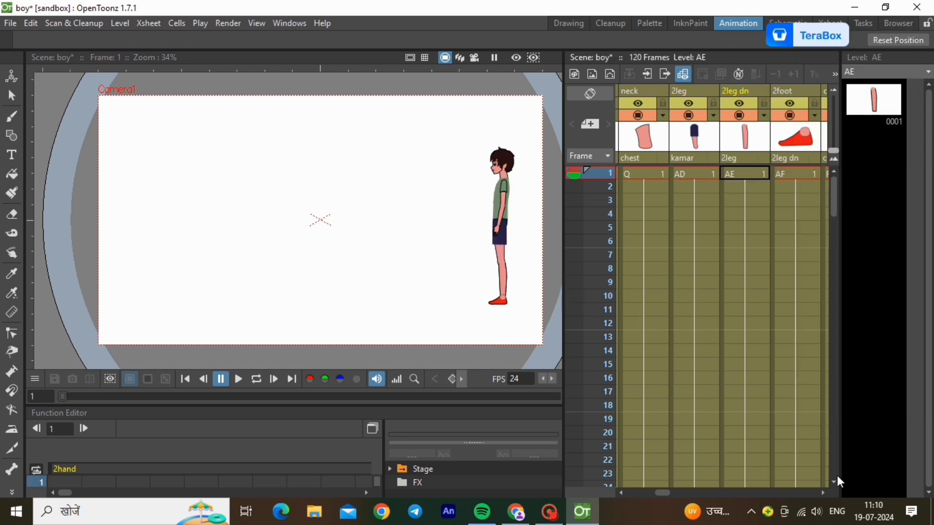
Step: Remove all animation keys from the kamar column
{"action": "left_click", "coordinate": [825, 493]}
{"action": "left_click", "coordinate": [825, 494]}
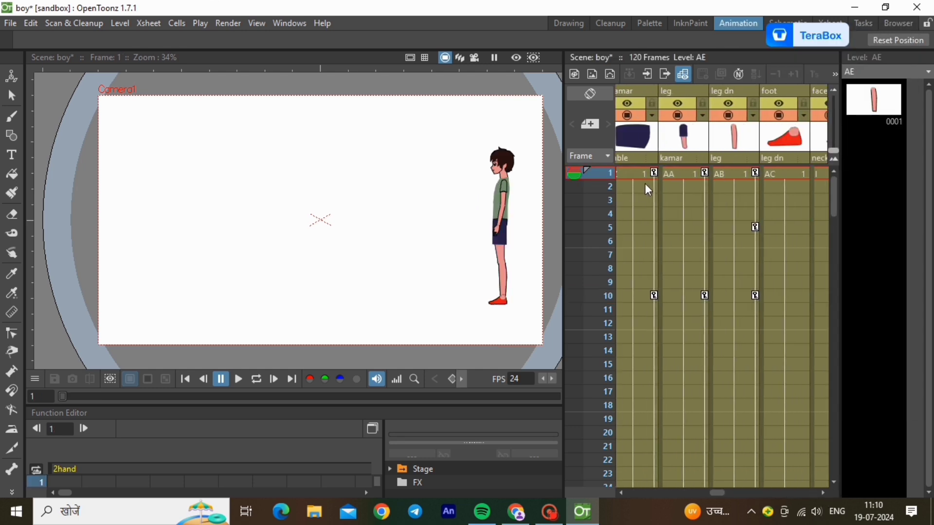
{"action": "right_click", "coordinate": [653, 175]}
{"action": "left_click", "coordinate": [662, 187]}
{"action": "right_click", "coordinate": [661, 175]}
{"action": "left_click", "coordinate": [691, 380]}
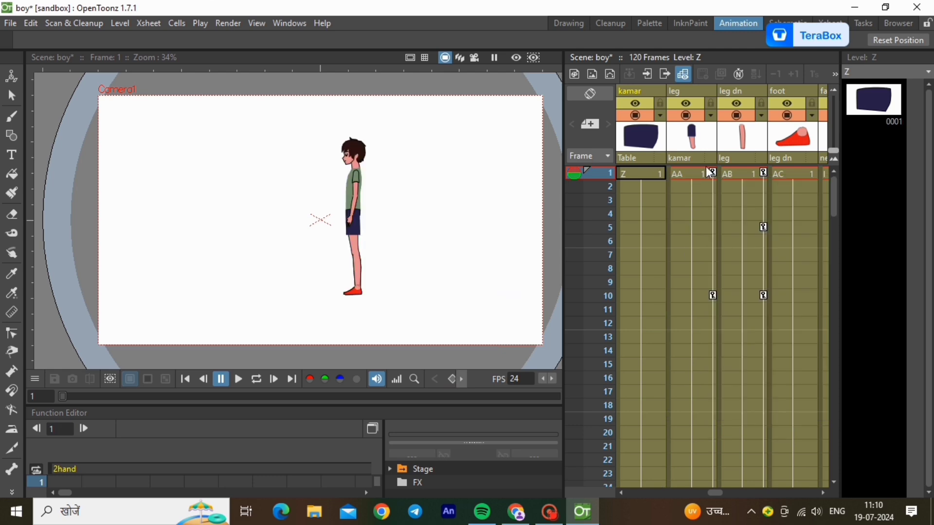
Step: Remove all animation keys from the leg and leg dn columns
{"action": "left_click", "coordinate": [714, 174]}
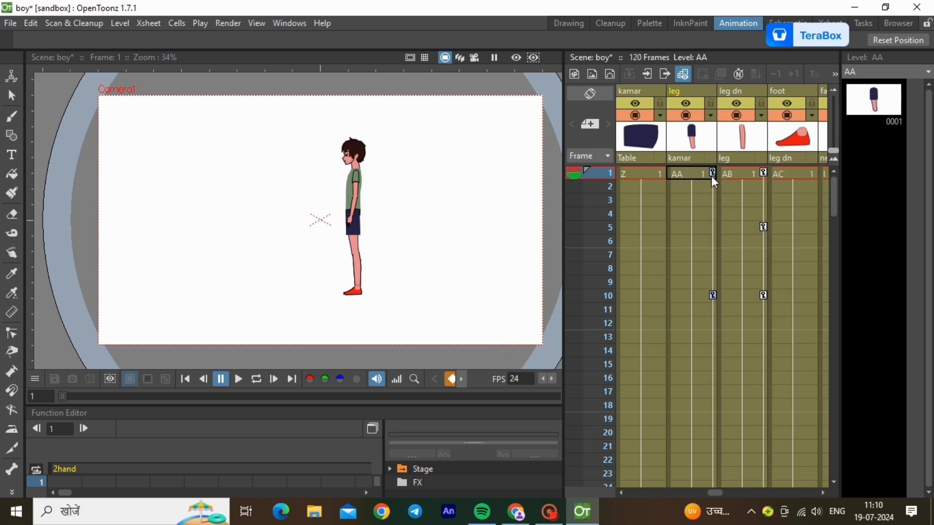
{"action": "right_click", "coordinate": [711, 176]}
{"action": "left_click", "coordinate": [740, 336]}
{"action": "right_click", "coordinate": [734, 175]}
{"action": "left_click", "coordinate": [763, 166]}
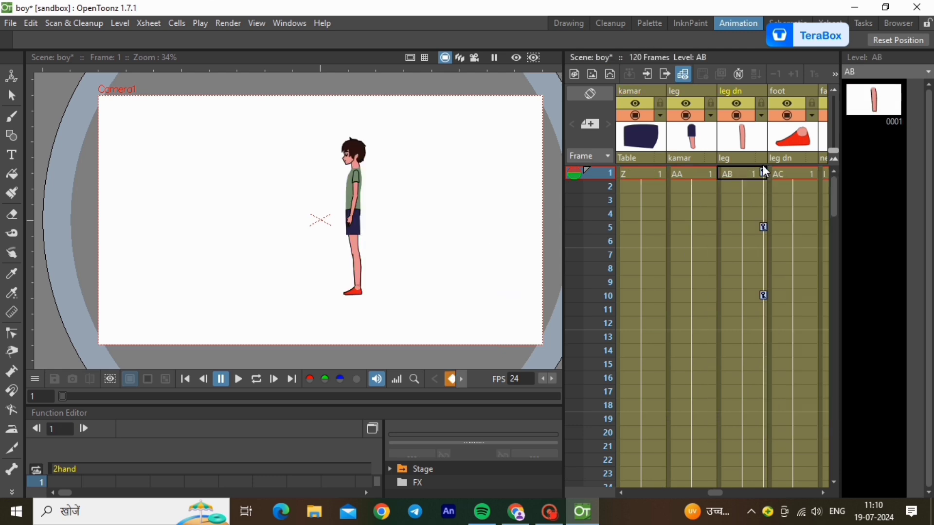
{"action": "right_click", "coordinate": [736, 171]}
{"action": "left_click", "coordinate": [781, 376]}
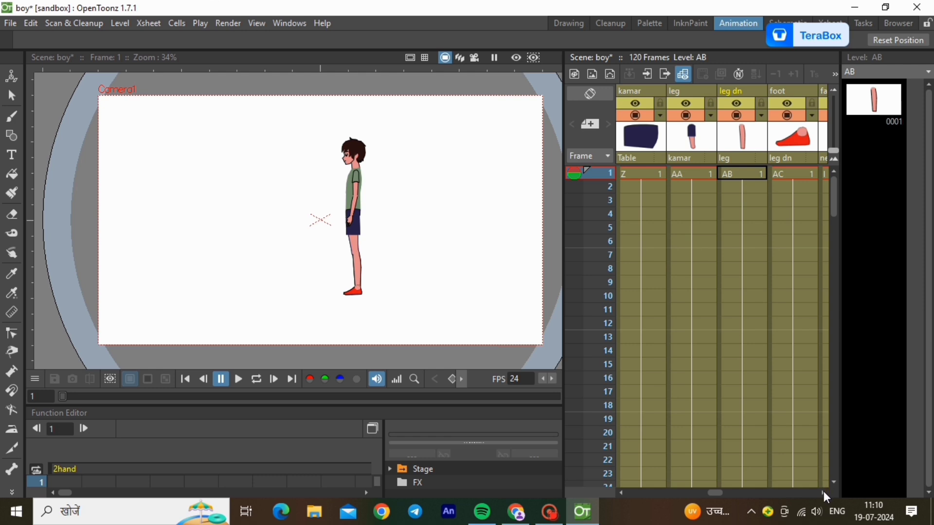
Step: Remove all animation keys from the hand column
{"action": "left_click", "coordinate": [824, 492]}
{"action": "left_click", "coordinate": [825, 492]}
{"action": "left_click", "coordinate": [824, 491]}
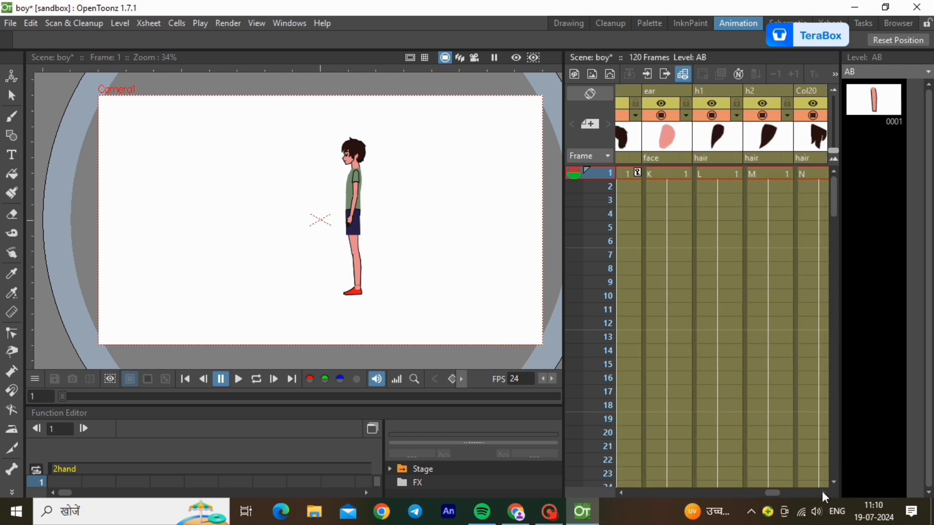
{"action": "left_click", "coordinate": [822, 491]}
{"action": "left_click", "coordinate": [822, 492]}
{"action": "right_click", "coordinate": [673, 175]}
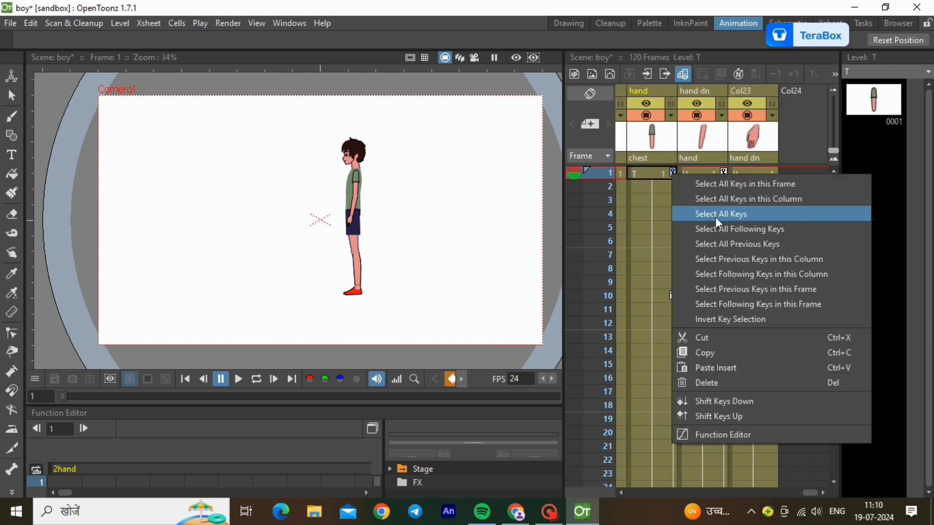
{"action": "left_click", "coordinate": [676, 175]}
{"action": "right_click", "coordinate": [676, 174]}
{"action": "left_click", "coordinate": [732, 385]}
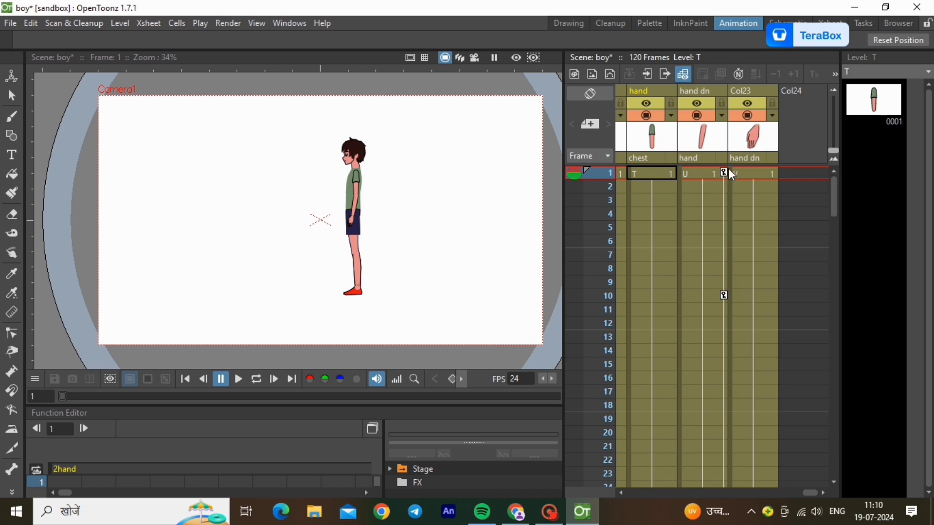
Step: Remove all animation keys from the hand dn column
{"action": "right_click", "coordinate": [723, 173]}
{"action": "left_click", "coordinate": [734, 203]}
{"action": "right_click", "coordinate": [723, 173]}
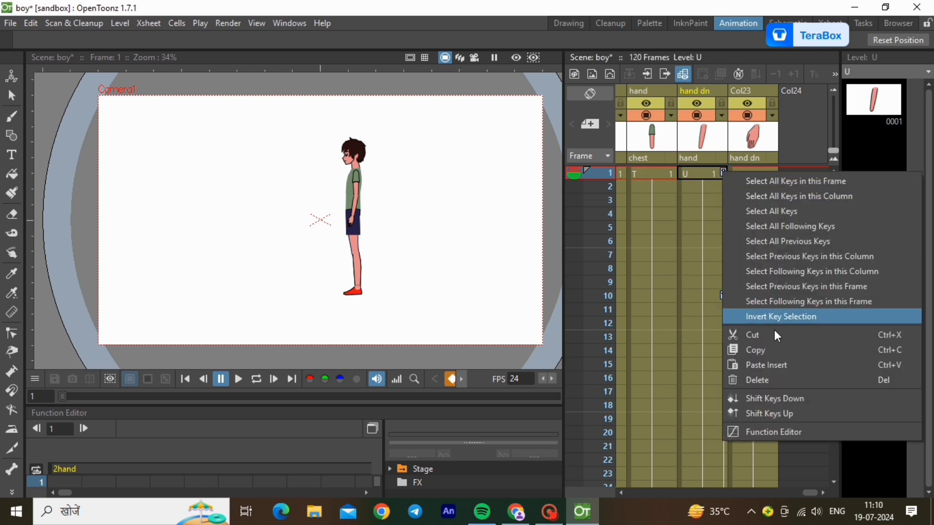
{"action": "left_click", "coordinate": [777, 380]}
Step: Play back the scene and look through the timeline to check for any remaining movement of the boy
{"action": "left_click_drag", "start_coordinate": [834, 212], "coordinate": [728, 468]}
{"action": "left_click_drag", "start_coordinate": [814, 494], "coordinate": [633, 493]}
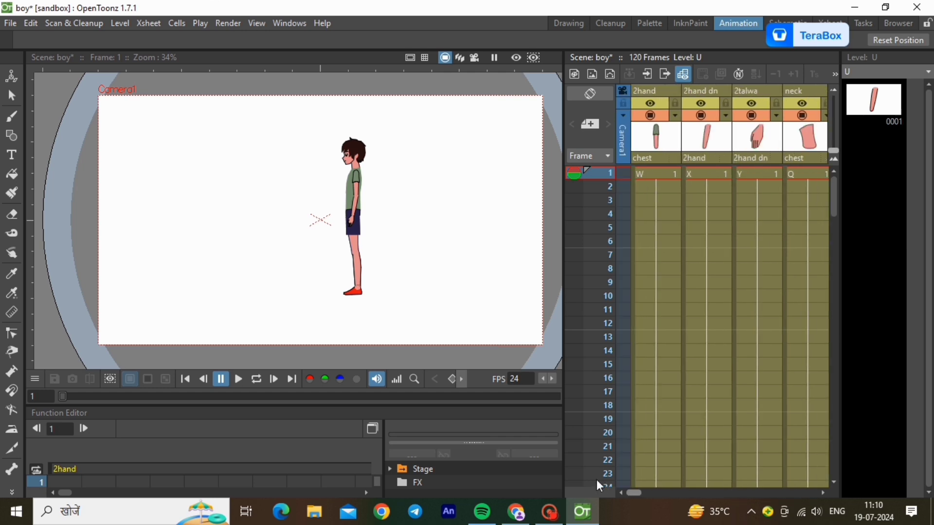
{"action": "left_click", "coordinate": [239, 379]}
{"action": "left_click", "coordinate": [236, 381]}
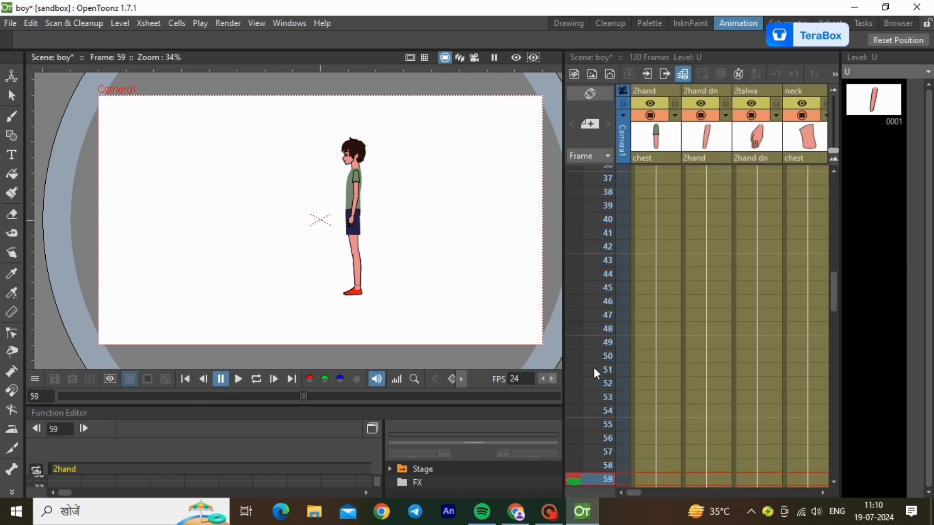
{"action": "left_click_drag", "start_coordinate": [834, 301], "coordinate": [814, 157]}
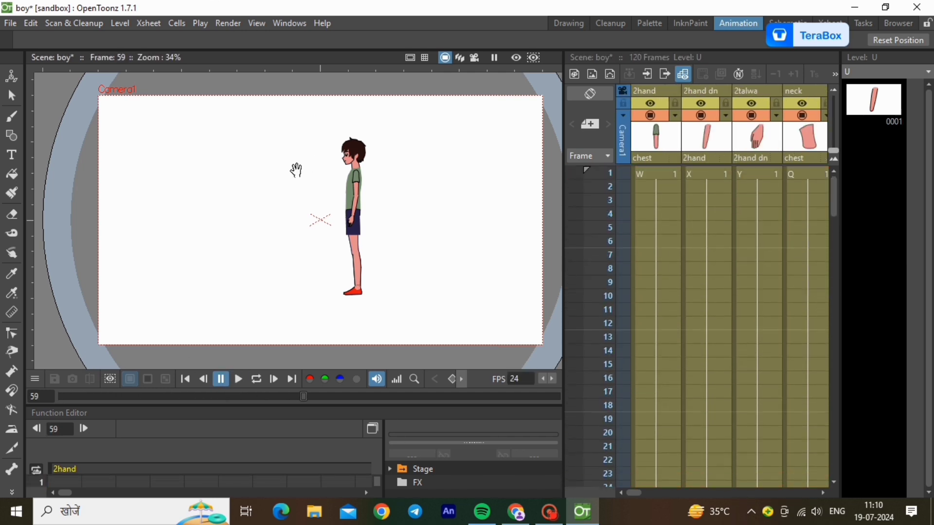
Step: Activate the Skeleton tool in Animate mode on the boy's upper body
{"action": "scroll", "coordinate": [344, 146], "scroll_direction": "up", "scroll_amount": 2}
{"action": "scroll", "coordinate": [346, 186], "scroll_direction": "up", "scroll_amount": 2}
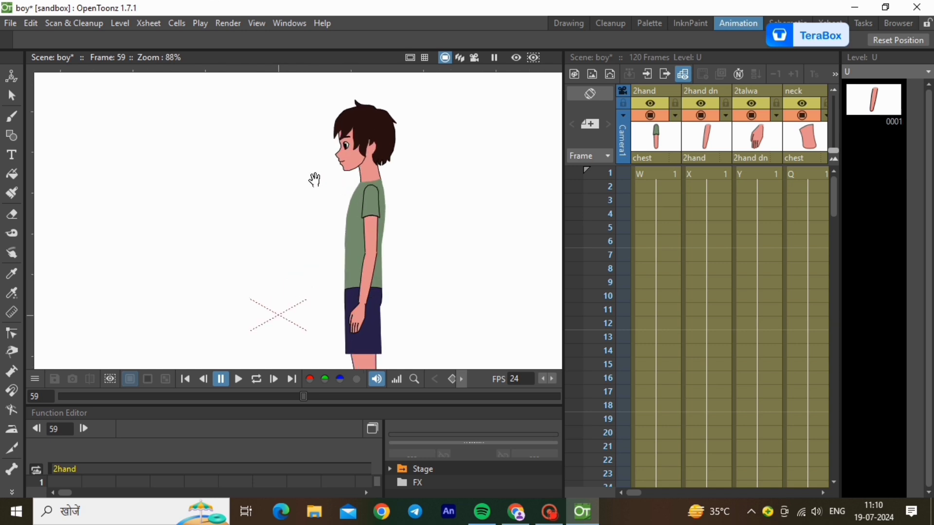
{"action": "scroll", "coordinate": [314, 180], "scroll_direction": "up", "scroll_amount": 1}
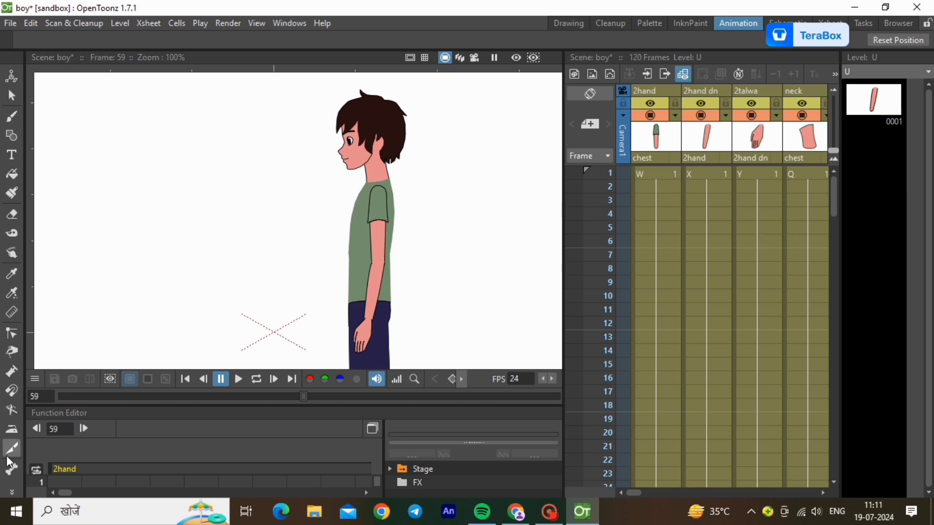
{"action": "left_click", "coordinate": [13, 469]}
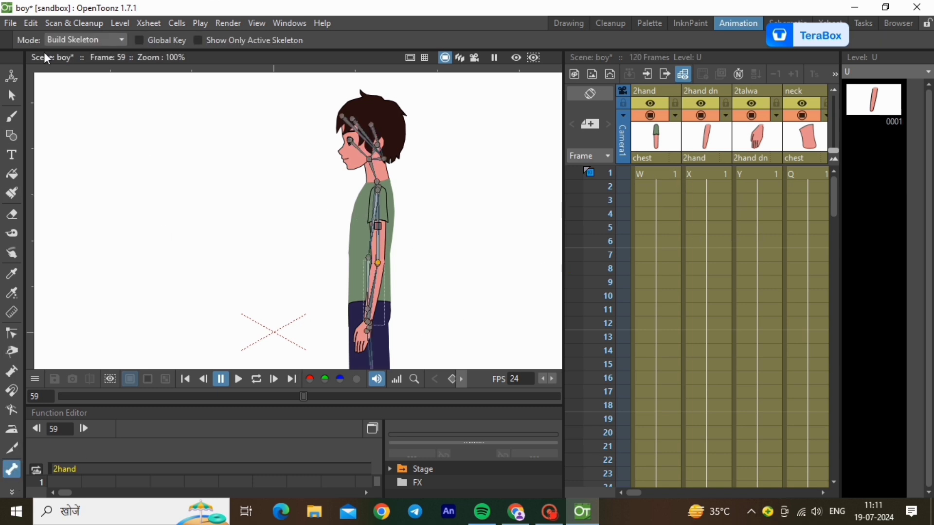
{"action": "left_click", "coordinate": [82, 38]}
{"action": "left_click", "coordinate": [63, 58]}
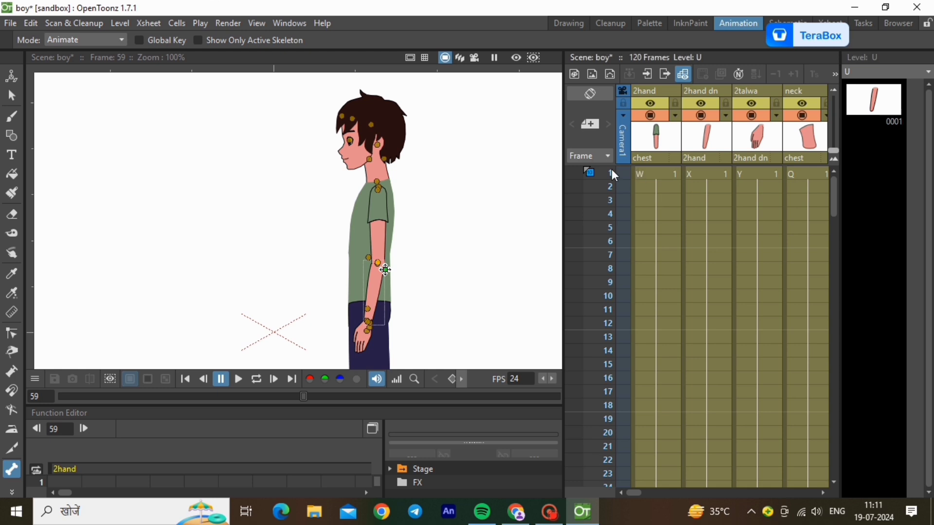
Step: Set a key on the hand column at frame 1 and move to frame 10 of that column
{"action": "left_click", "coordinate": [390, 223]}
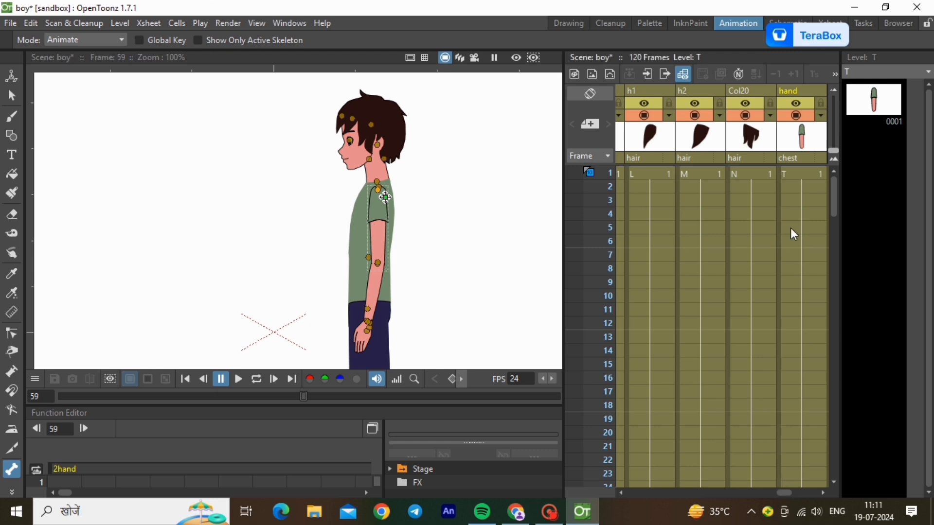
{"action": "left_click", "coordinate": [798, 166]}
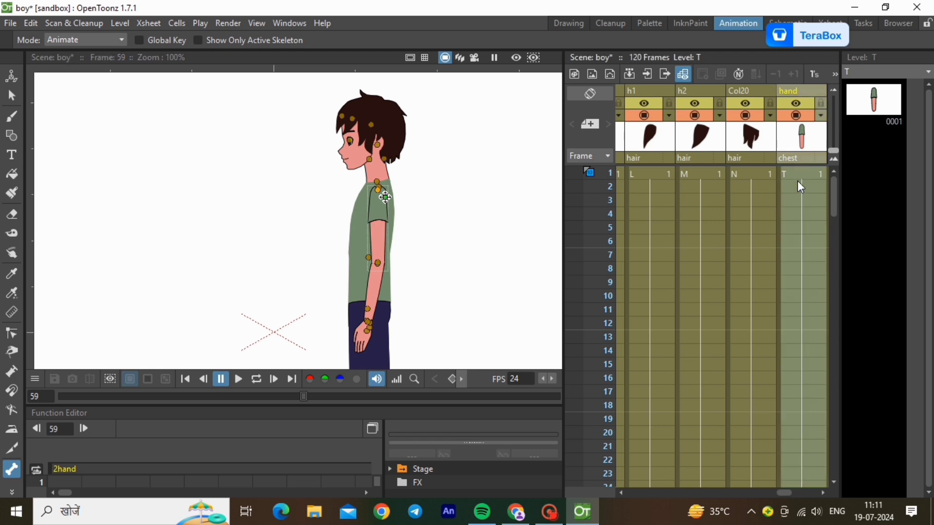
{"action": "left_click", "coordinate": [798, 179]}
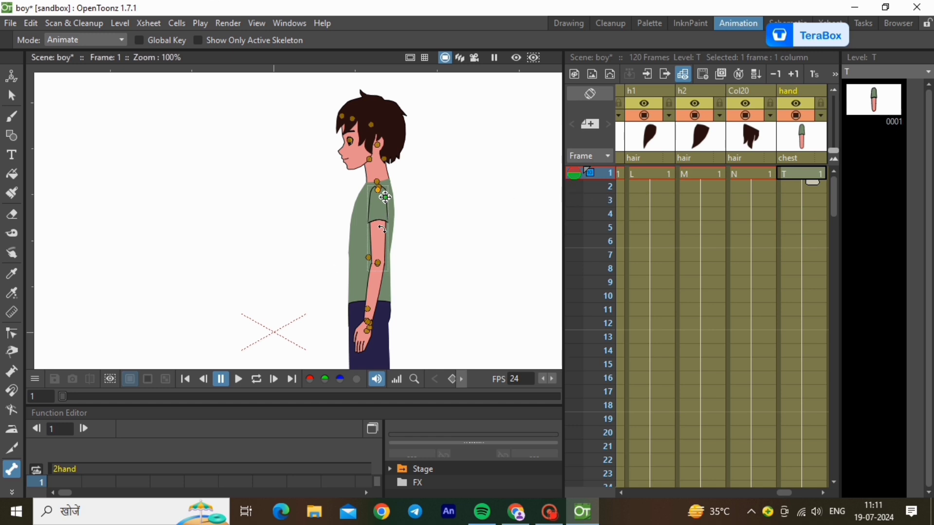
{"action": "right_click", "coordinate": [799, 171]}
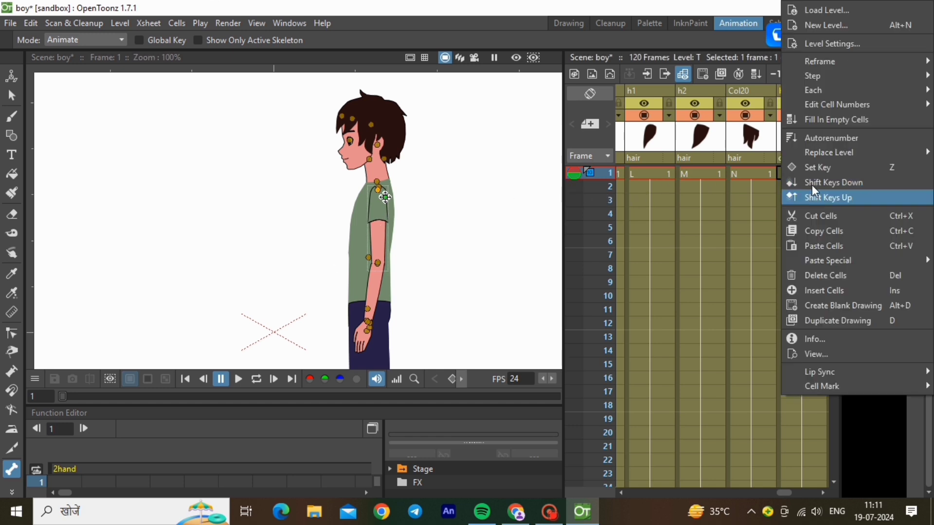
{"action": "left_click", "coordinate": [812, 169]}
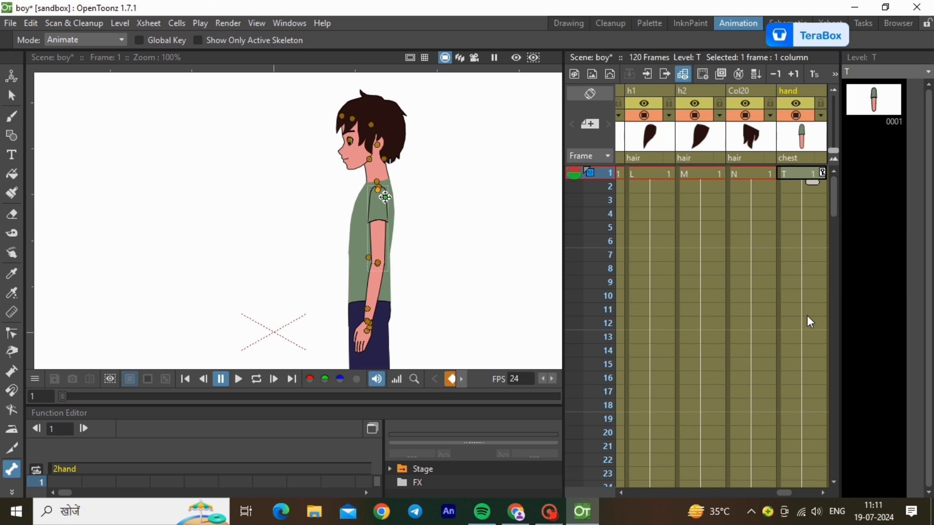
{"action": "left_click", "coordinate": [805, 297]}
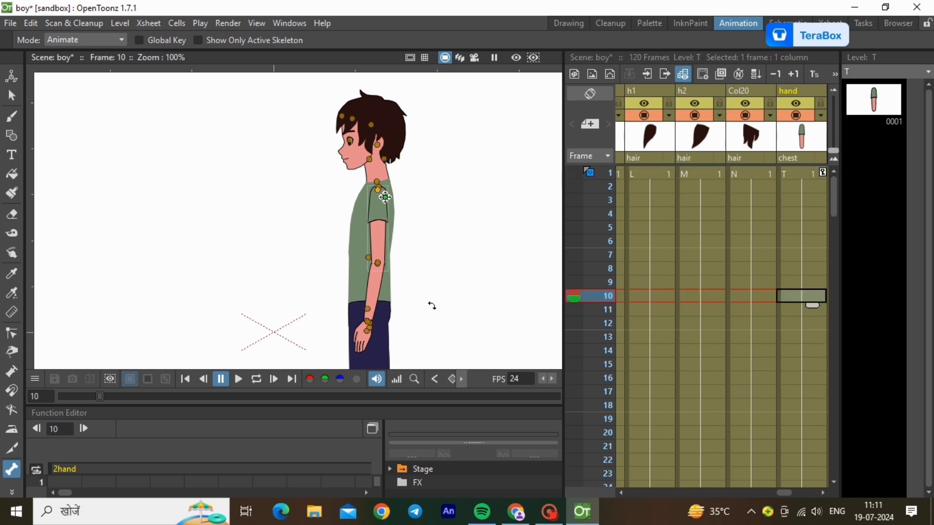
Step: Swing the arm forward at frame 10, key hand dn at frame 5, and bend the forearm upward at frame 10
{"action": "left_click_drag", "start_coordinate": [377, 240], "coordinate": [351, 221]}
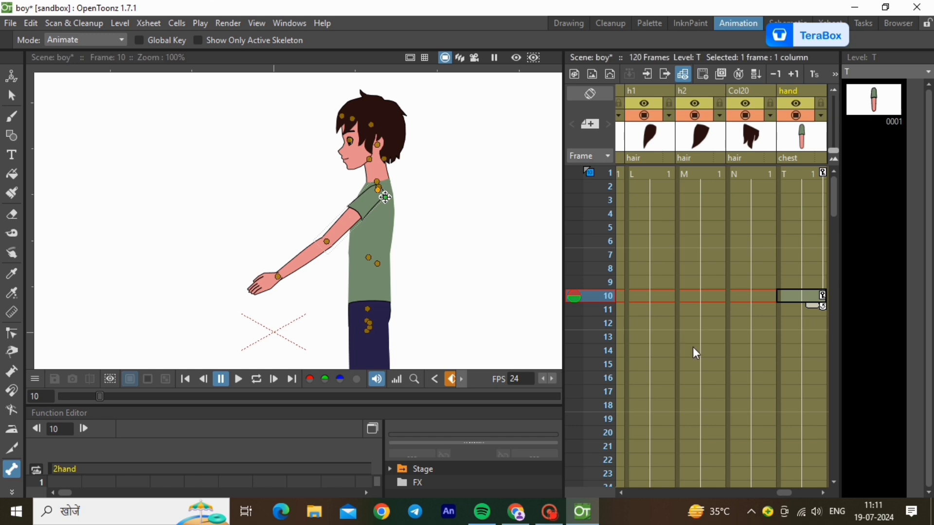
{"action": "left_click", "coordinate": [293, 270]}
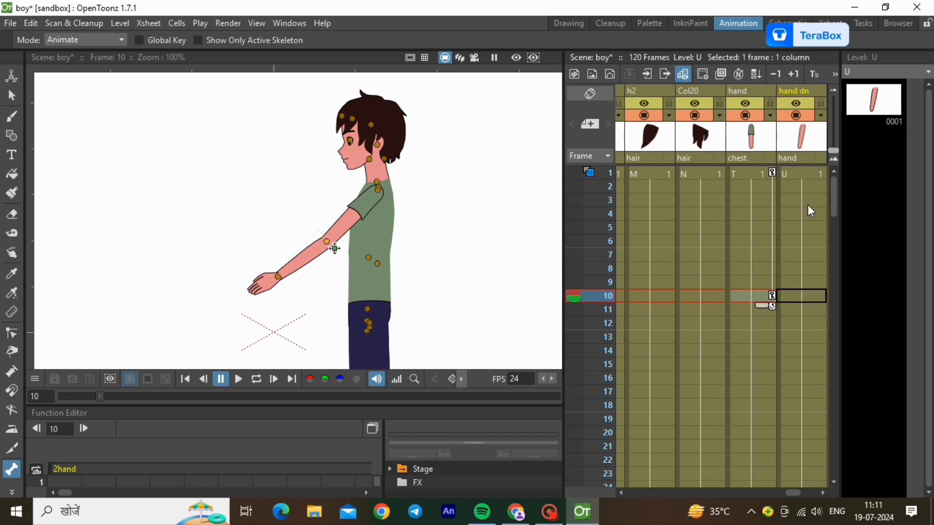
{"action": "left_click", "coordinate": [811, 227]}
{"action": "right_click", "coordinate": [811, 227]}
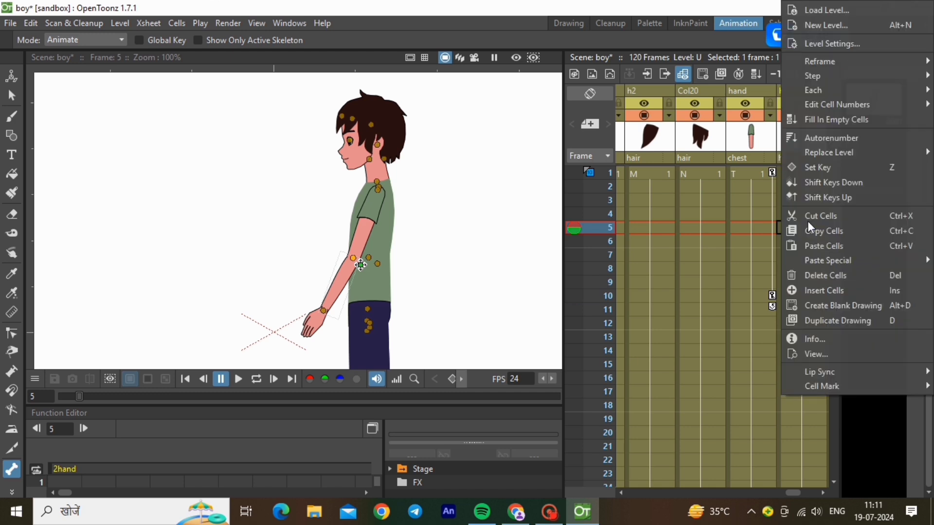
{"action": "left_click", "coordinate": [830, 167]}
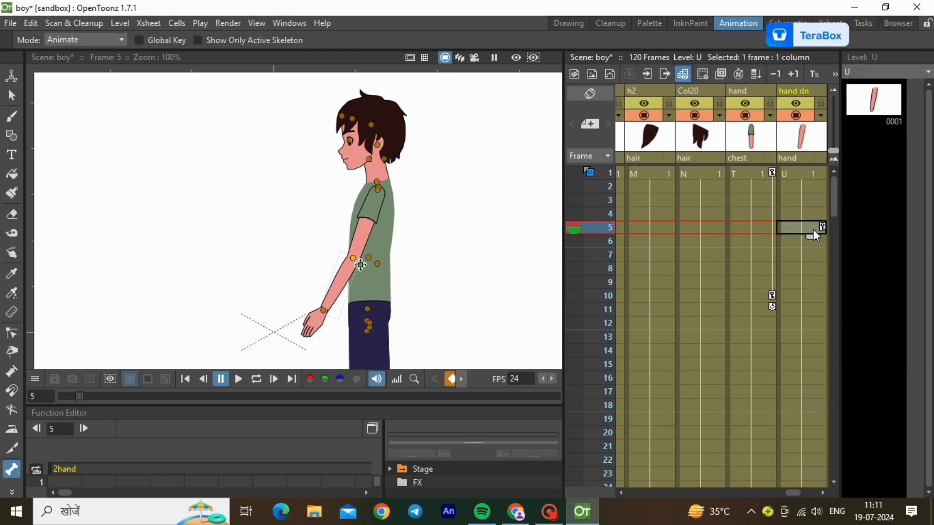
{"action": "left_click", "coordinate": [817, 291]}
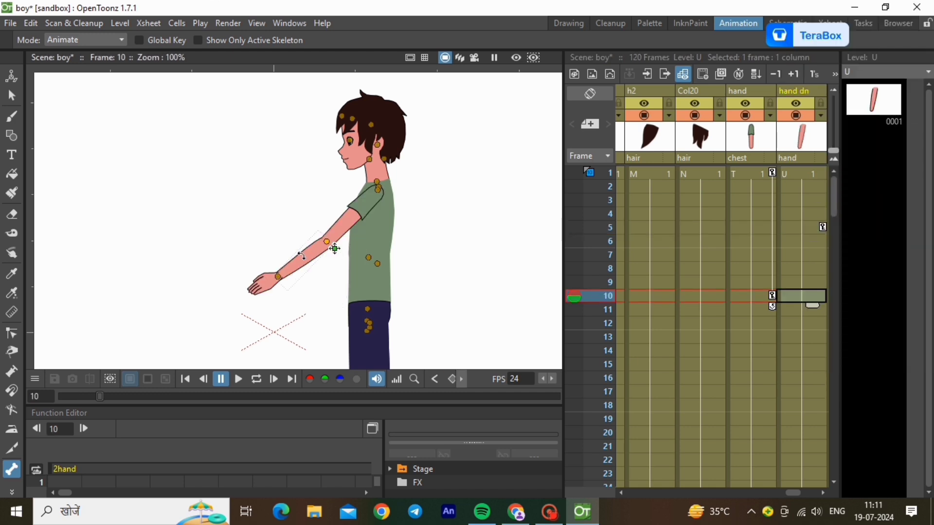
{"action": "left_click_drag", "start_coordinate": [302, 256], "coordinate": [301, 224]}
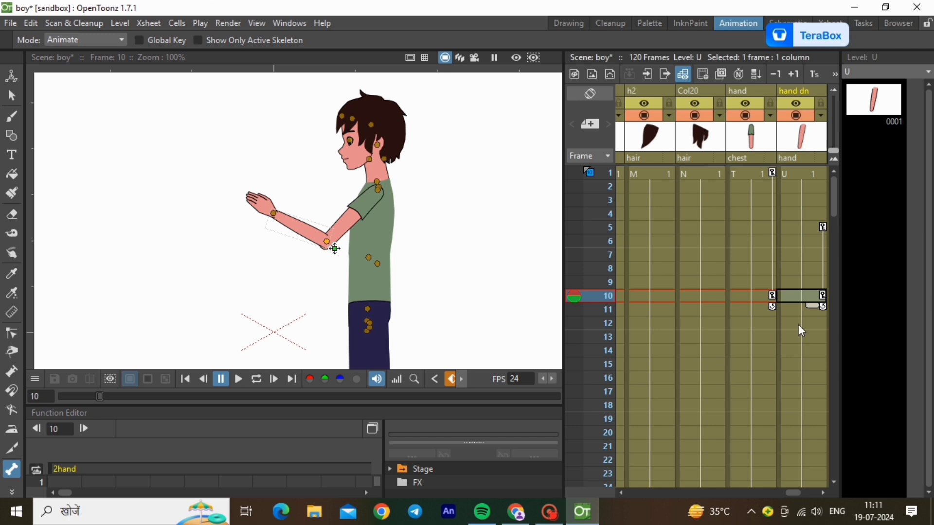
Step: Set a key on hand dn at frame 18 and lower the forearm slightly at frame 25
{"action": "left_click", "coordinate": [810, 405]}
{"action": "right_click", "coordinate": [811, 404]}
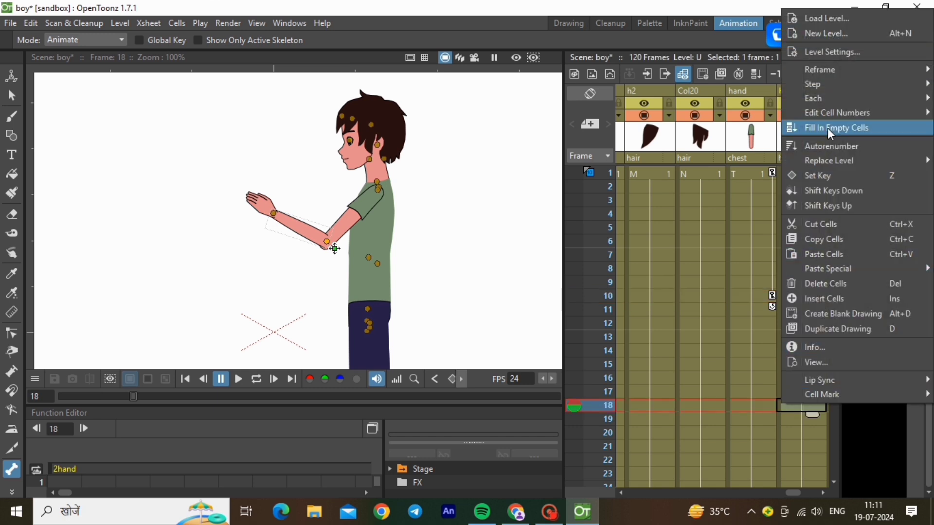
{"action": "left_click", "coordinate": [821, 176]}
{"action": "scroll", "coordinate": [804, 396], "scroll_direction": "down", "scroll_amount": 2}
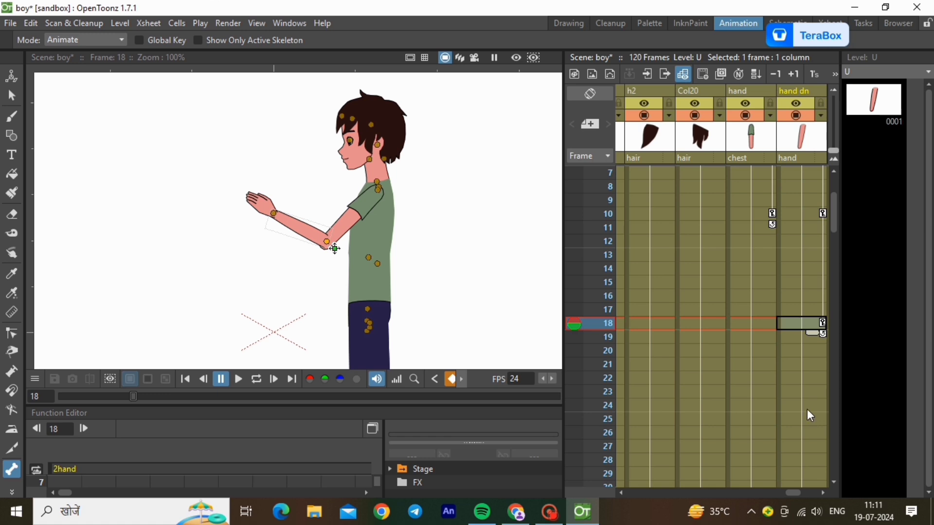
{"action": "left_click", "coordinate": [809, 421]}
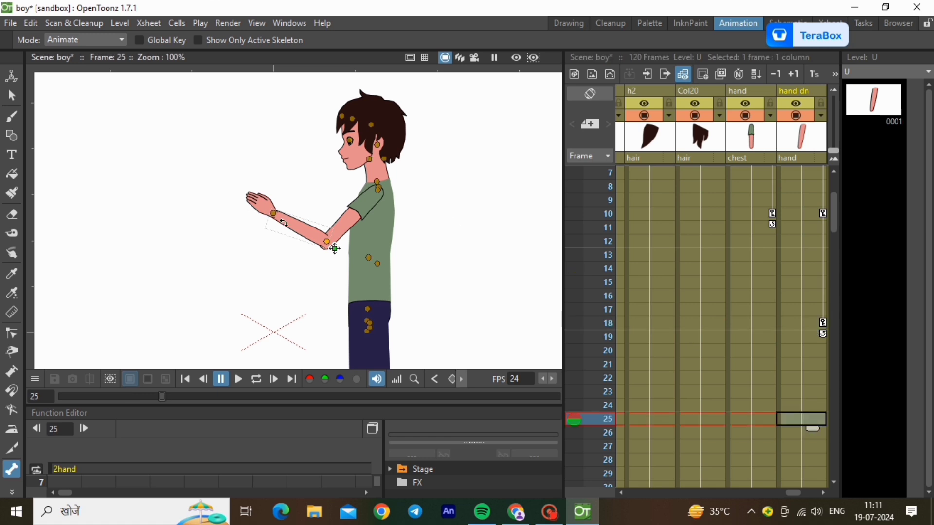
{"action": "left_click_drag", "start_coordinate": [286, 225], "coordinate": [283, 237]}
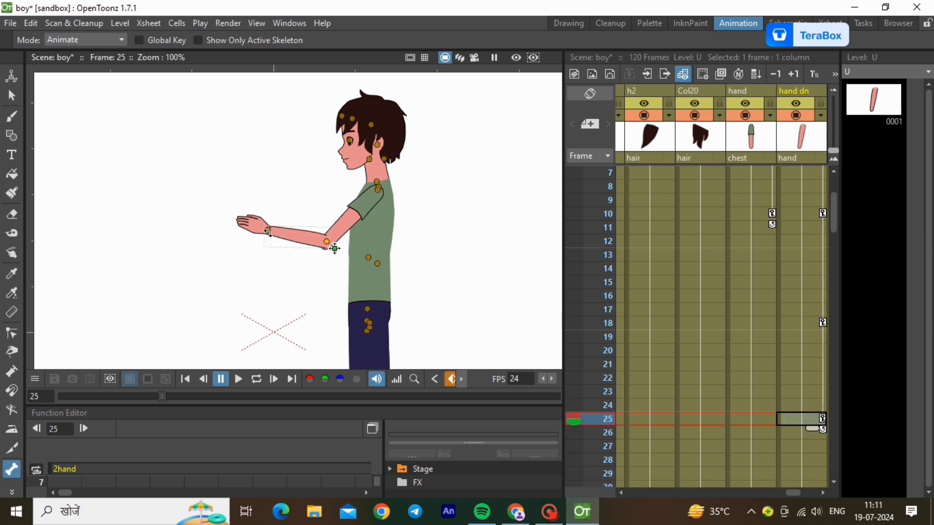
Step: Set a key on the hand column at frame 18 and raise the upper arm slightly at frame 25
{"action": "right_click", "coordinate": [745, 325]}
{"action": "left_click", "coordinate": [811, 167]}
{"action": "left_click", "coordinate": [750, 419]}
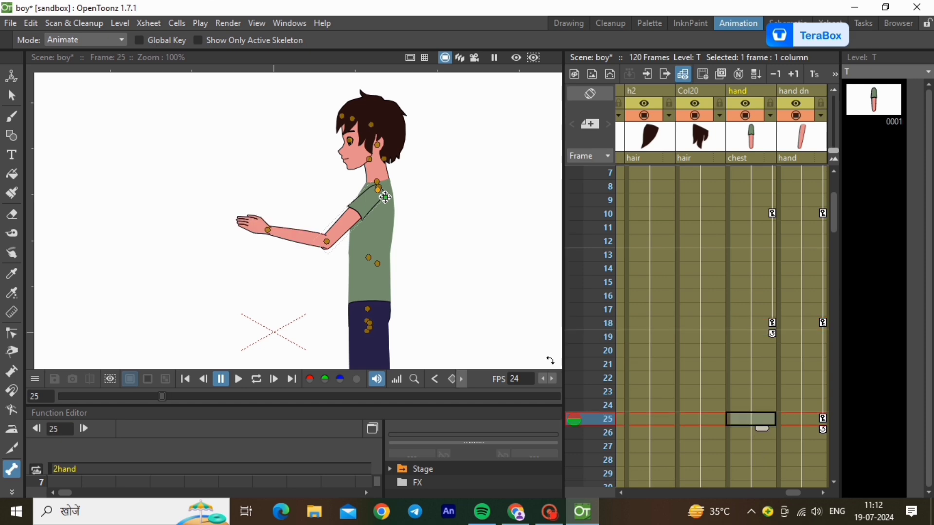
{"action": "left_click_drag", "start_coordinate": [348, 214], "coordinate": [345, 205]}
Step: Set hold keys at frame 32 on both the hand and hand dn columns
{"action": "scroll", "coordinate": [779, 383], "scroll_direction": "down", "scroll_amount": 2}
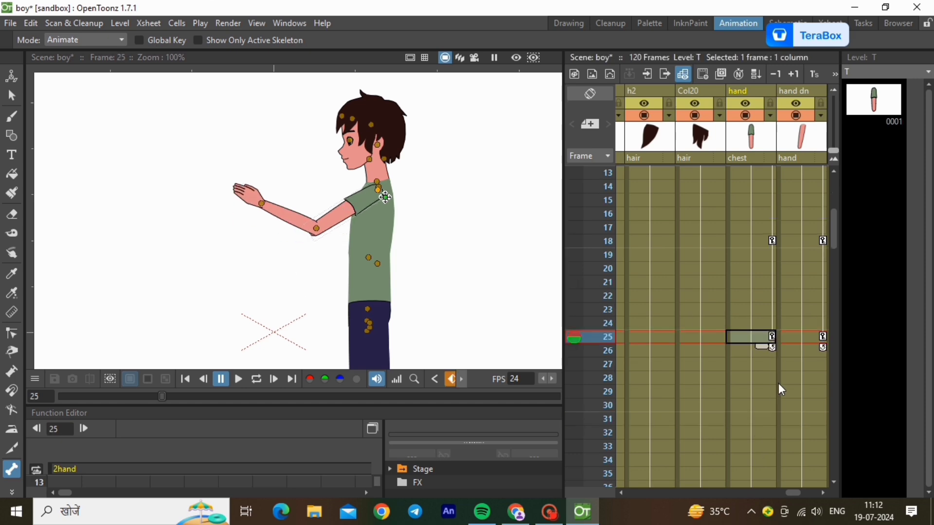
{"action": "right_click", "coordinate": [766, 433]}
{"action": "left_click", "coordinate": [801, 437]}
{"action": "right_click", "coordinate": [801, 437]}
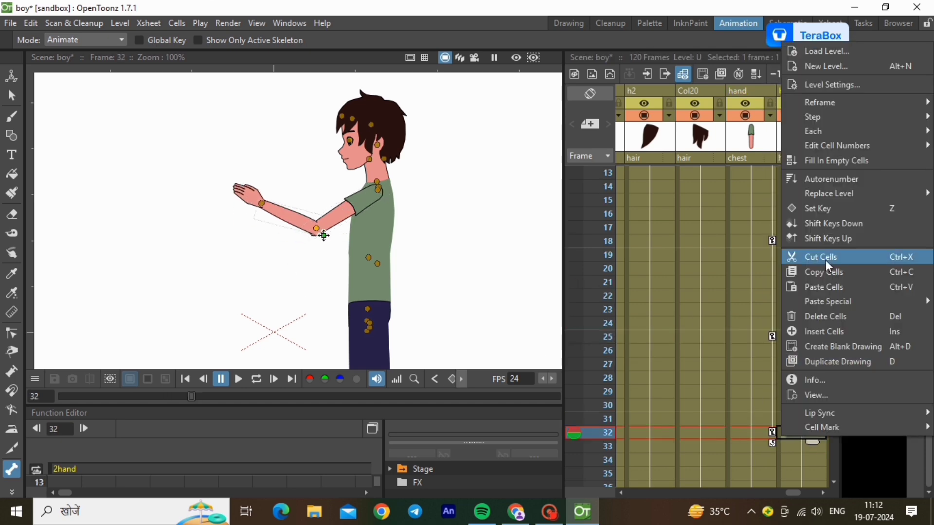
{"action": "left_click", "coordinate": [826, 223]}
Step: At frame 39, bend the forearm further up and lower the upper arm slightly
{"action": "scroll", "coordinate": [774, 418], "scroll_direction": "down", "scroll_amount": 2}
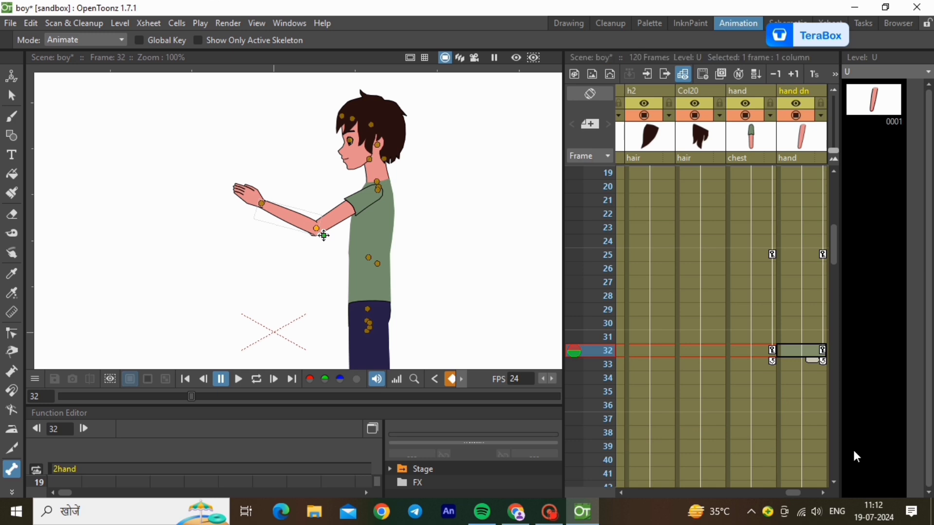
{"action": "left_click", "coordinate": [821, 447]}
{"action": "mouse_move", "coordinate": [302, 221]}
{"action": "left_mouse_down"}
{"action": "mouse_move", "coordinate": [310, 208]}
{"action": "mouse_move", "coordinate": [302, 212]}
{"action": "left_mouse_up"}
{"action": "left_click", "coordinate": [385, 198]}
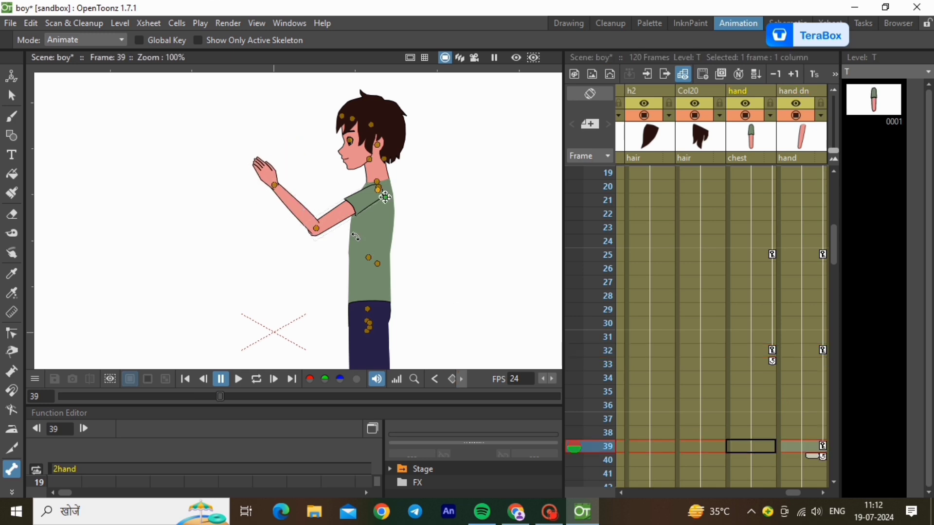
{"action": "left_click_drag", "start_coordinate": [356, 237], "coordinate": [368, 244]}
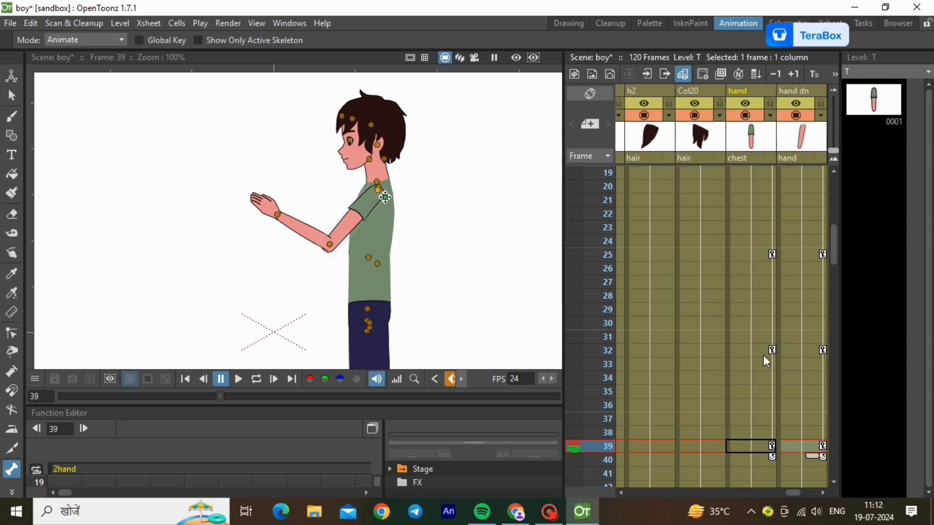
Step: Set hold keys at frame 46 on both the hand and hand dn columns
{"action": "scroll", "coordinate": [776, 381], "scroll_direction": "down", "scroll_amount": 4}
{"action": "left_click", "coordinate": [758, 378]}
{"action": "right_click", "coordinate": [758, 378]}
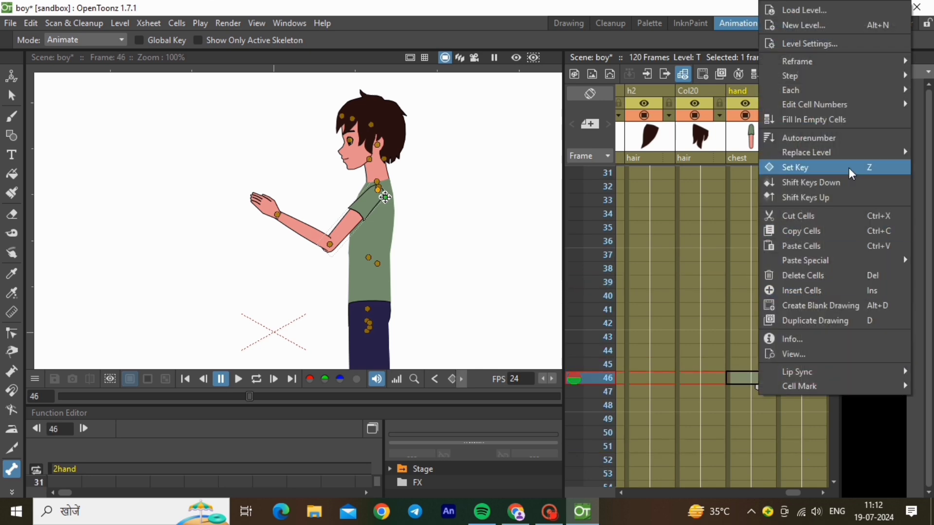
{"action": "left_click", "coordinate": [852, 174]}
{"action": "left_click", "coordinate": [803, 377]}
{"action": "right_click", "coordinate": [803, 378]}
{"action": "left_click", "coordinate": [858, 168]}
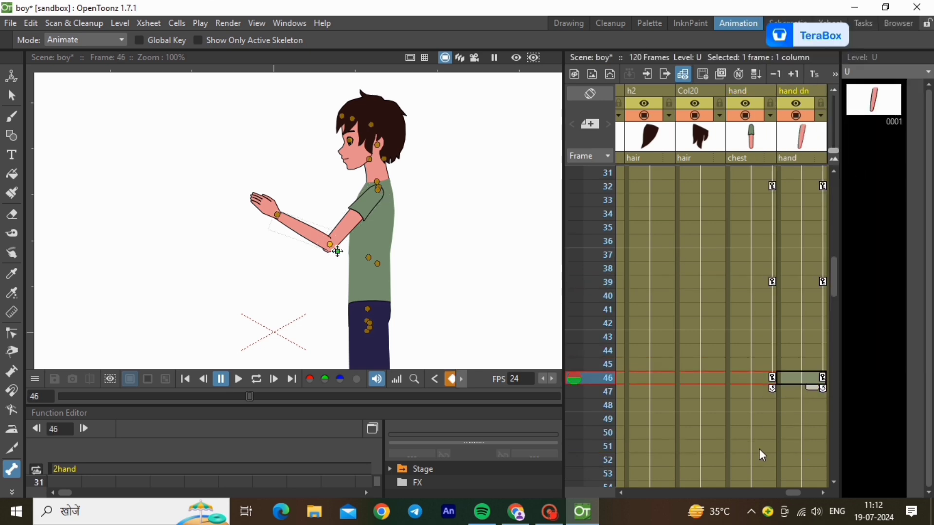
Step: At frame 53, lower the forearm to nearly horizontal and raise the upper arm slightly
{"action": "left_click", "coordinate": [802, 471]}
{"action": "left_click_drag", "start_coordinate": [302, 234], "coordinate": [298, 252]}
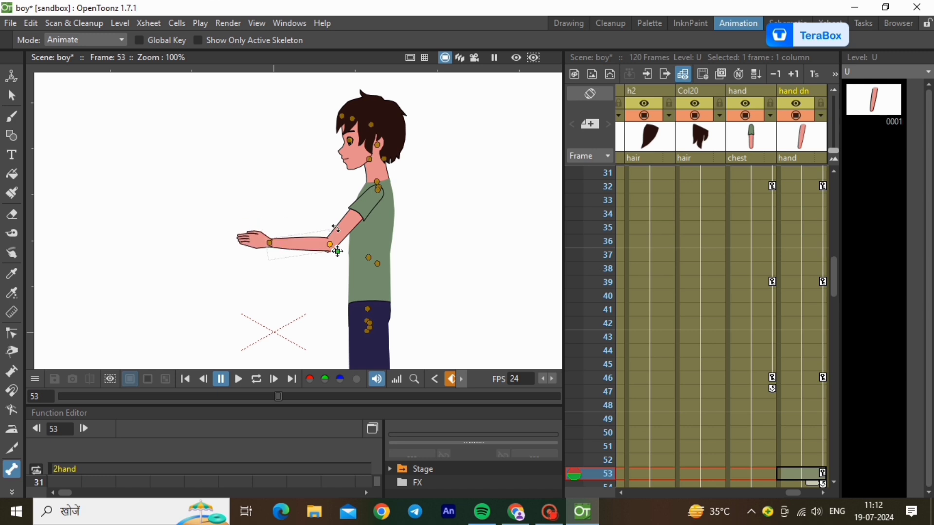
{"action": "left_click", "coordinate": [341, 229]}
{"action": "left_click_drag", "start_coordinate": [342, 226], "coordinate": [336, 219]}
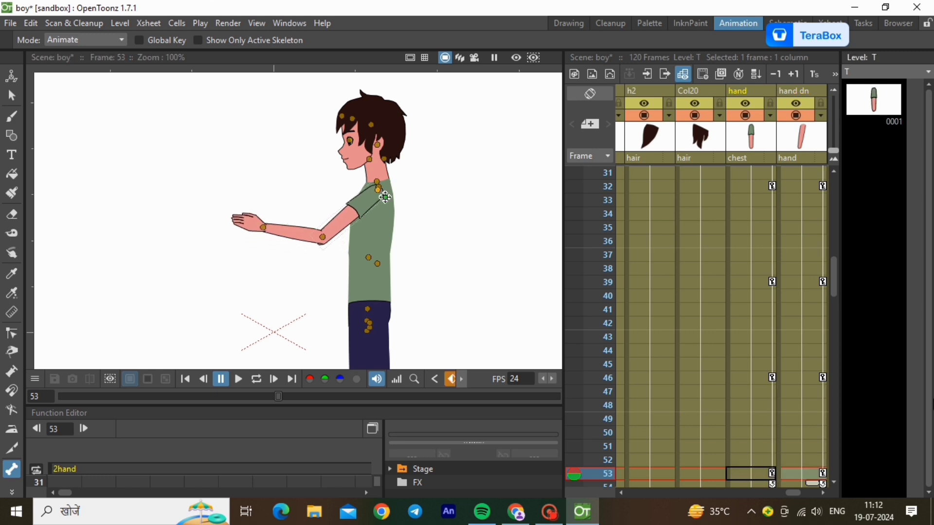
Step: At frame 66, bring the upper arm down beside the body and lower the forearm toward the hip
{"action": "scroll", "coordinate": [787, 404], "scroll_direction": "down", "scroll_amount": 6}
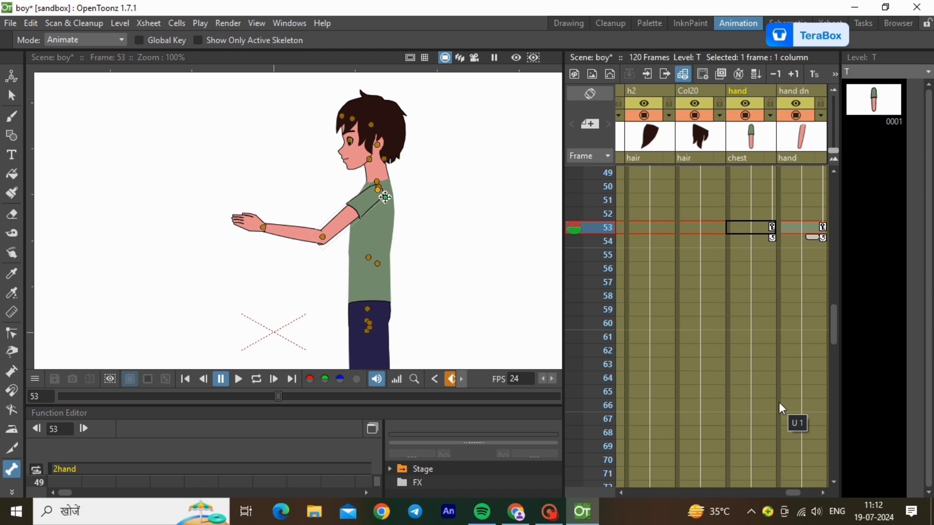
{"action": "left_click", "coordinate": [754, 405]}
{"action": "left_click_drag", "start_coordinate": [354, 208], "coordinate": [379, 232]}
{"action": "left_click", "coordinate": [366, 285]}
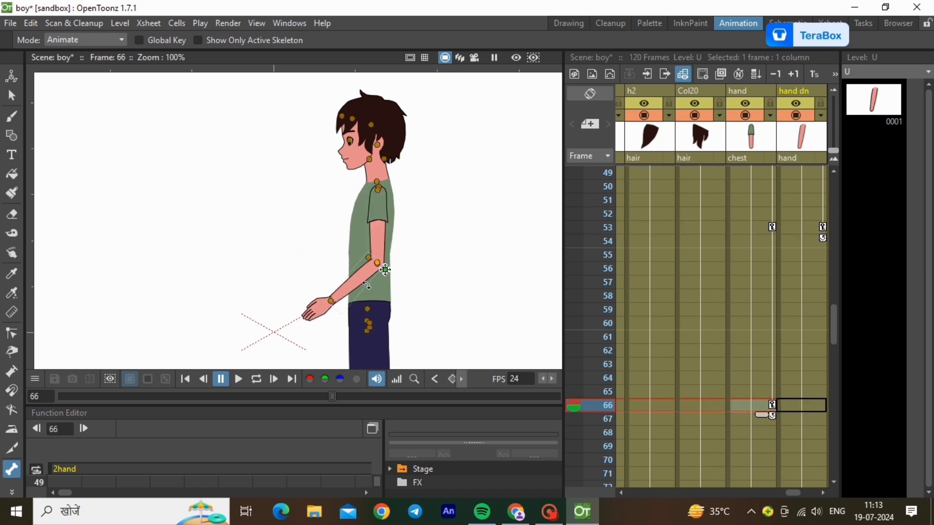
{"action": "left_click_drag", "start_coordinate": [358, 285], "coordinate": [366, 290]}
Step: Set a starting key for the other arm at frame 60 of the 2hand column
{"action": "left_click", "coordinate": [369, 218]}
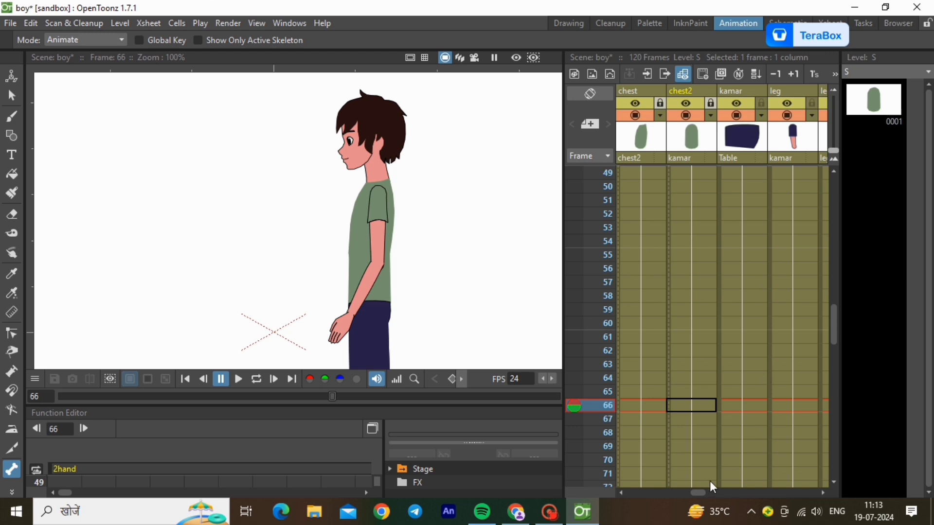
{"action": "left_click_drag", "start_coordinate": [708, 493], "coordinate": [615, 491]}
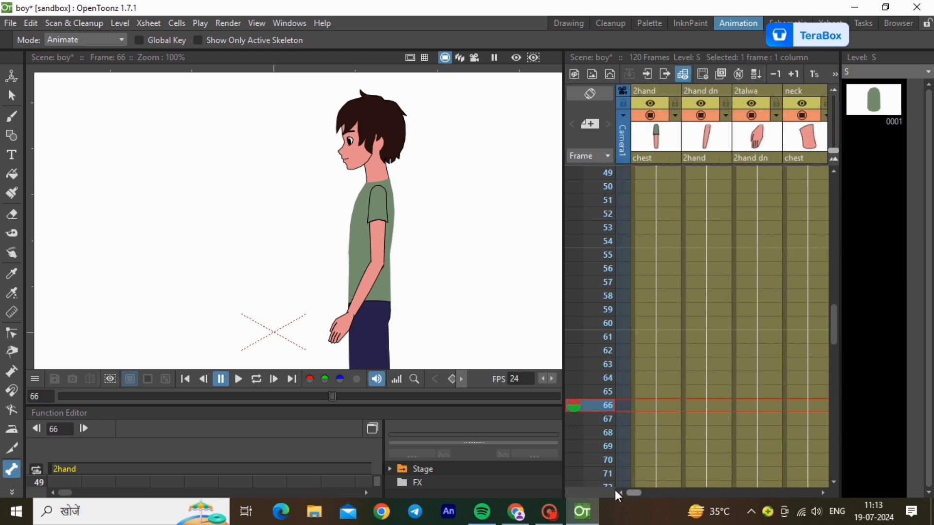
{"action": "left_click", "coordinate": [657, 323]}
{"action": "mouse_move", "coordinate": [376, 239]}
{"action": "left_mouse_down"}
{"action": "mouse_move", "coordinate": [346, 232]}
{"action": "mouse_move", "coordinate": [379, 241]}
{"action": "left_mouse_up"}
Step: Swing the boy's other arm forward at frame 70 of the 2hand column
{"action": "left_click", "coordinate": [652, 460]}
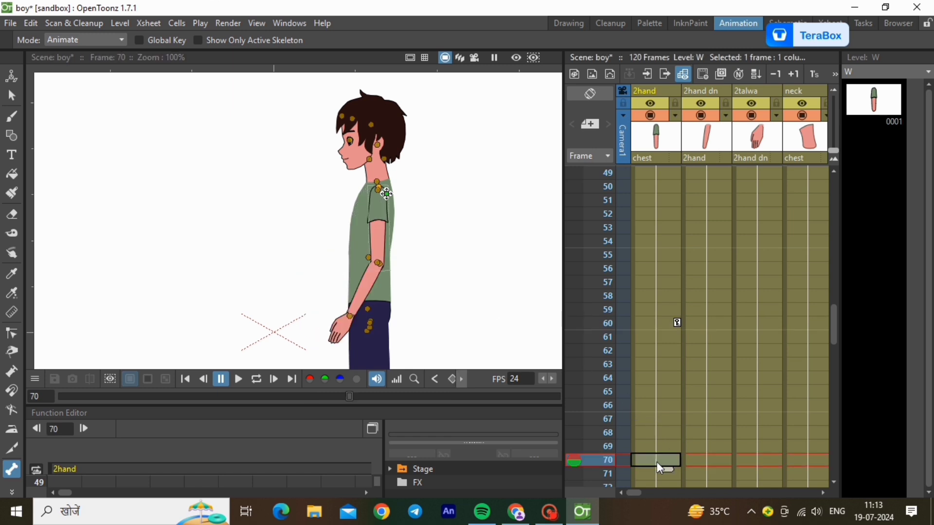
{"action": "left_click", "coordinate": [355, 237]}
{"action": "key", "text": "ctrl+z"}
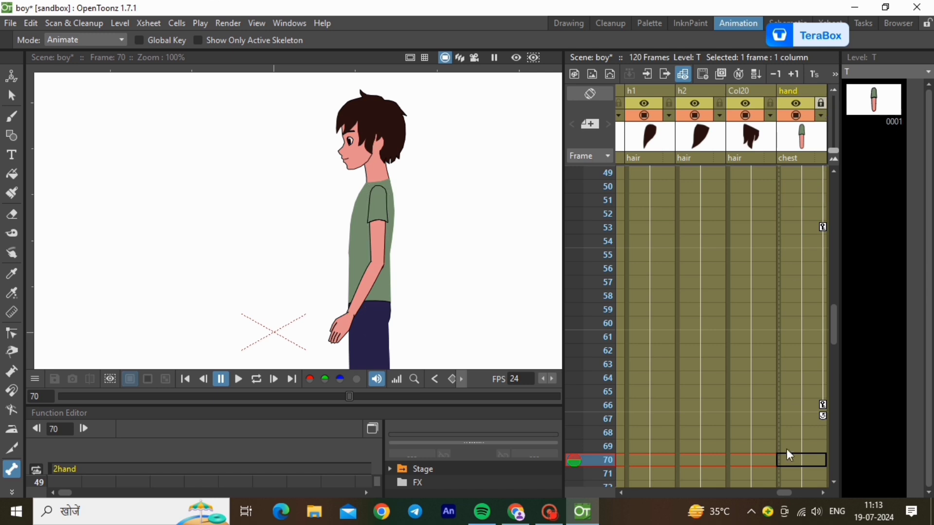
{"action": "left_click_drag", "start_coordinate": [785, 493], "coordinate": [646, 491]}
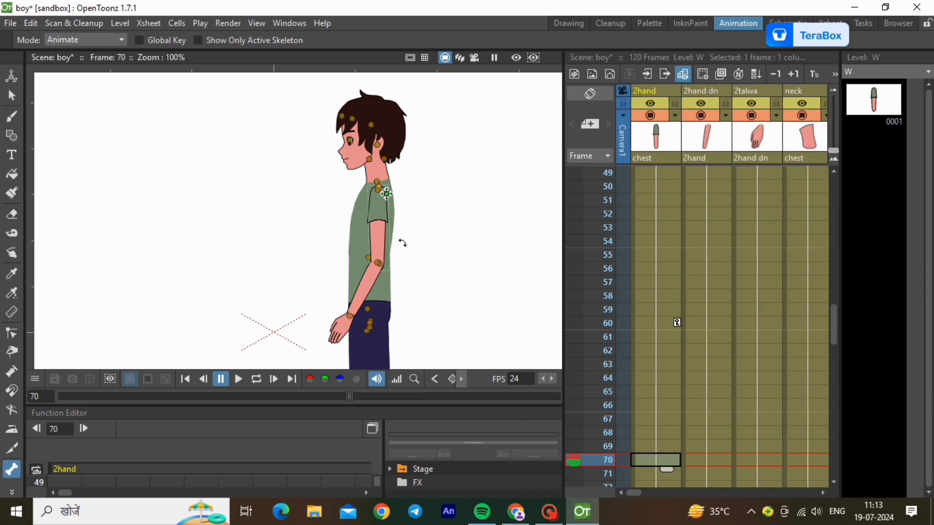
{"action": "left_click_drag", "start_coordinate": [363, 216], "coordinate": [344, 214]}
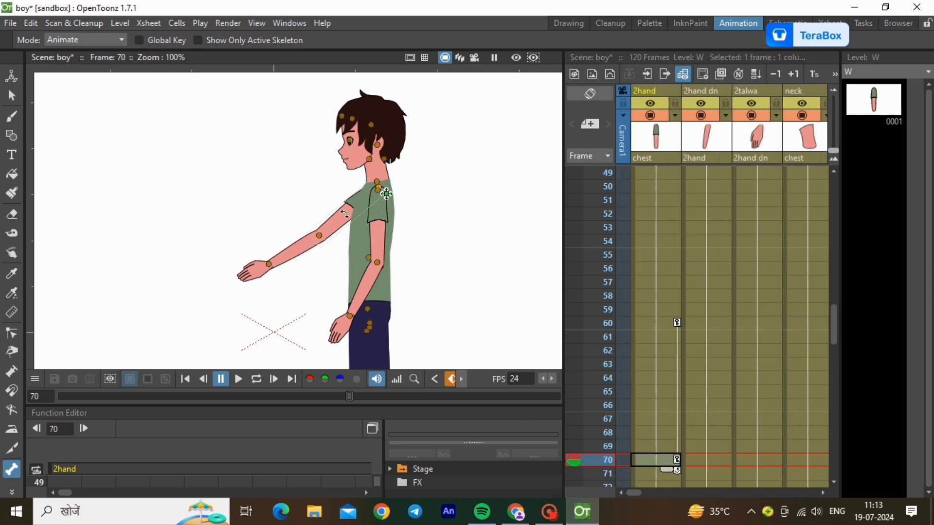
Step: Set a key on 2hand dn at frame 67 and bend that forearm upward at frame 72
{"action": "left_click", "coordinate": [706, 459]}
{"action": "right_click", "coordinate": [708, 417]}
{"action": "left_click", "coordinate": [752, 187]}
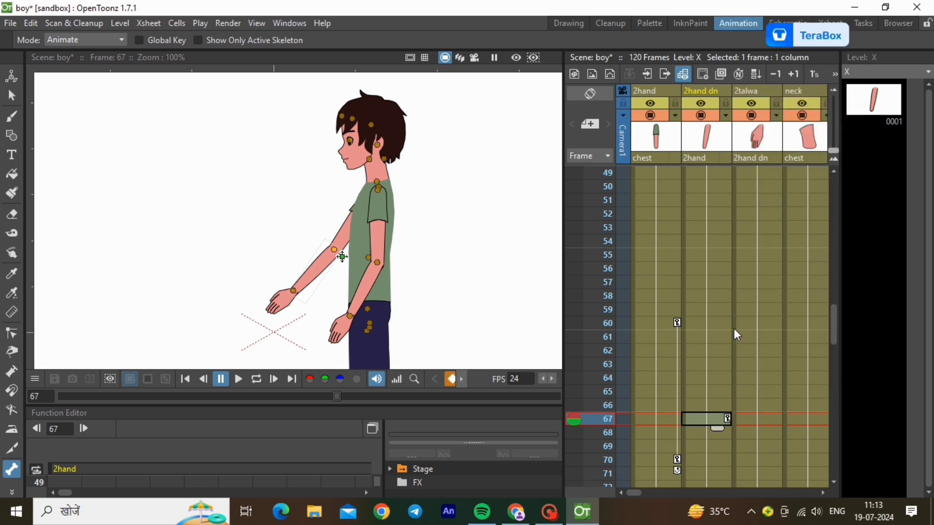
{"action": "left_click", "coordinate": [717, 484]}
{"action": "left_click_drag", "start_coordinate": [285, 256], "coordinate": [283, 214]}
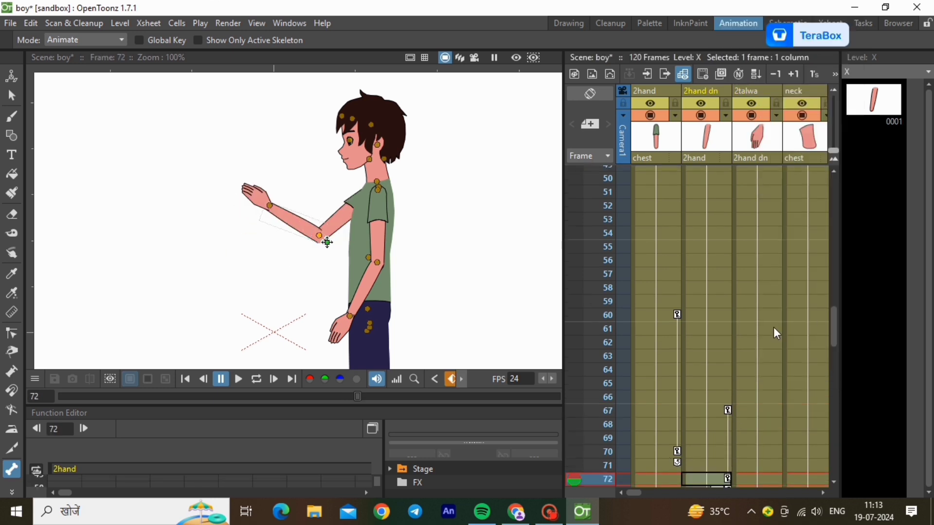
Step: Set a key on 2hand dn at frame 79 and lower the forearm to horizontal at frame 85
{"action": "scroll", "coordinate": [771, 336], "scroll_direction": "down", "scroll_amount": 2}
{"action": "left_click", "coordinate": [722, 411]}
{"action": "right_click", "coordinate": [722, 414]}
{"action": "left_click", "coordinate": [798, 199]}
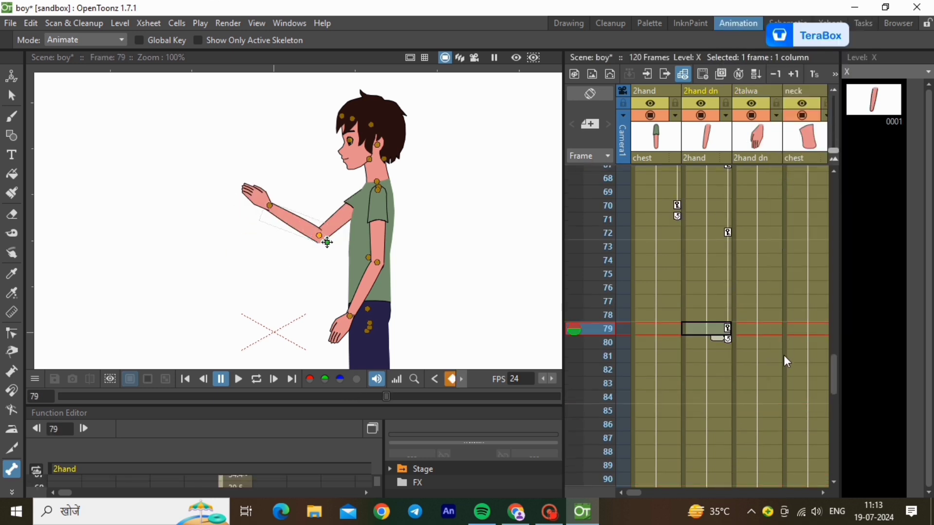
{"action": "left_click", "coordinate": [725, 410]}
{"action": "left_click_drag", "start_coordinate": [306, 231], "coordinate": [305, 238]}
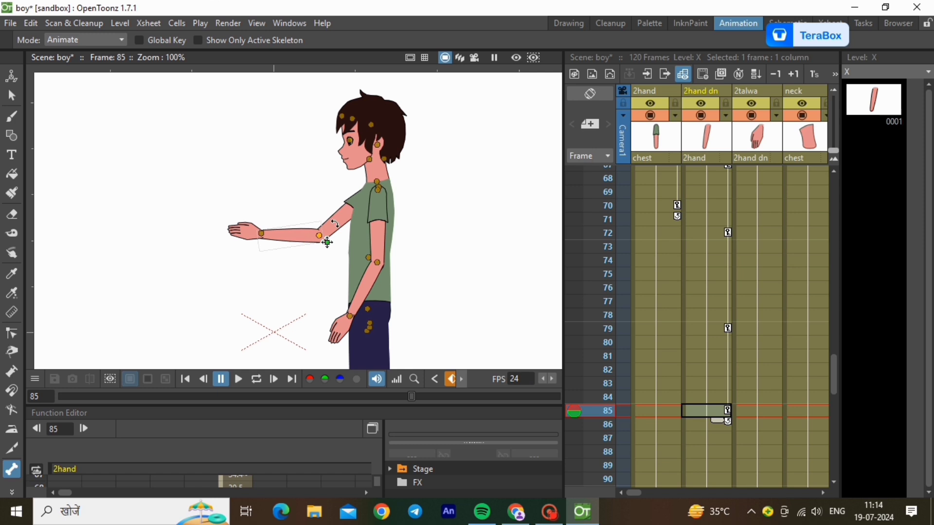
Step: Set a key on 2hand at frame 79 and raise its upper arm slightly at frame 85
{"action": "left_click", "coordinate": [657, 412]}
{"action": "left_click", "coordinate": [664, 334]}
{"action": "right_click", "coordinate": [664, 334]}
{"action": "left_click", "coordinate": [681, 168]}
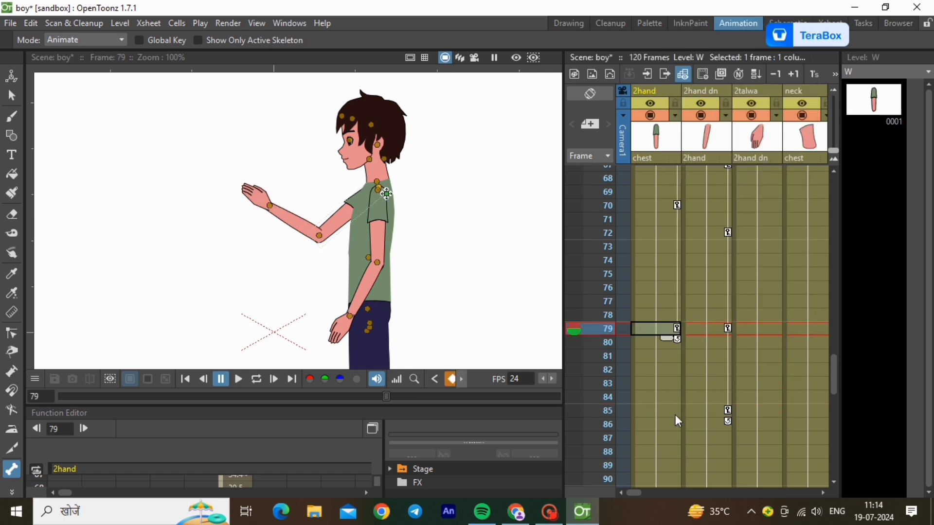
{"action": "left_click", "coordinate": [675, 415]}
{"action": "left_click_drag", "start_coordinate": [333, 218], "coordinate": [334, 212]}
Step: Set a hold key on the 2hand column at frame 92
{"action": "scroll", "coordinate": [669, 410], "scroll_direction": "down", "scroll_amount": 3}
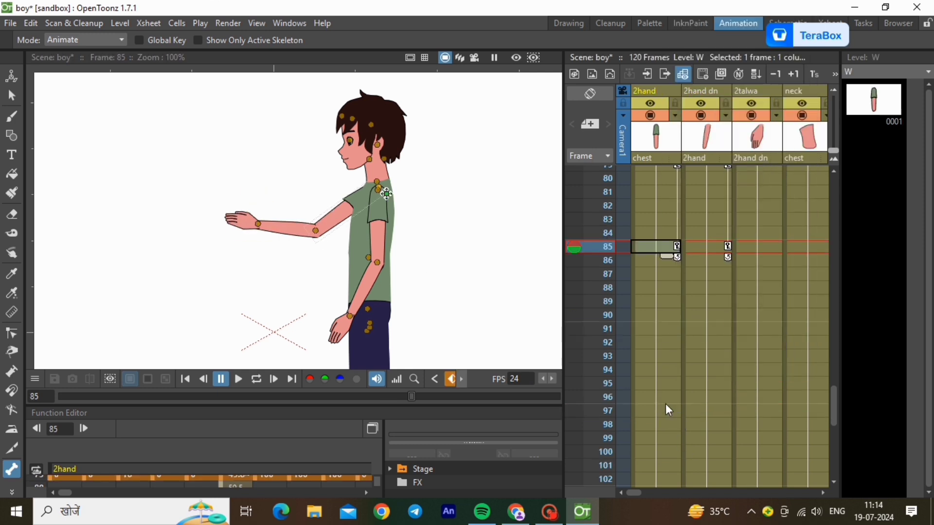
{"action": "left_click", "coordinate": [660, 343]}
{"action": "right_click", "coordinate": [660, 343]}
{"action": "left_click", "coordinate": [681, 167]}
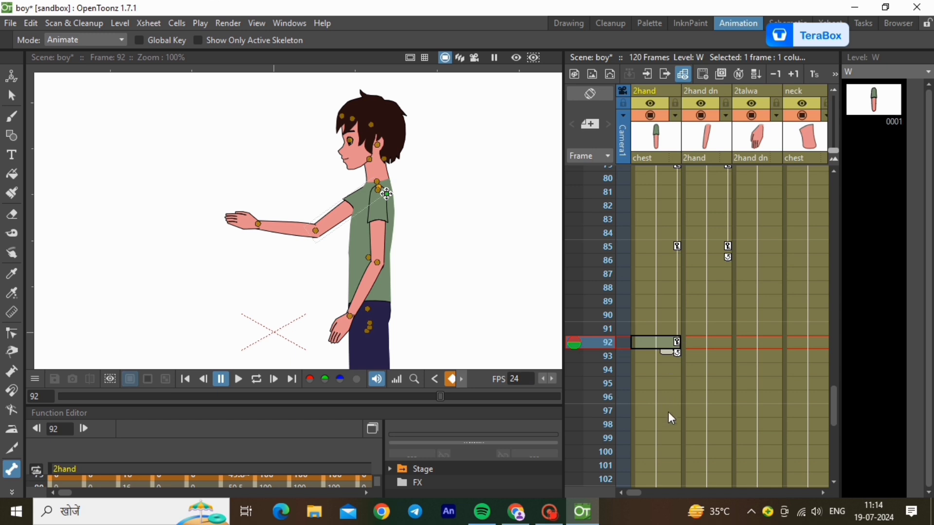
Step: Set a key on 2hand dn at frame 92, and bend the arm at frame 98 with the forearm raised and upper arm slightly lowered
{"action": "left_click", "coordinate": [721, 343]}
{"action": "right_click", "coordinate": [721, 343]}
{"action": "left_click", "coordinate": [740, 169]}
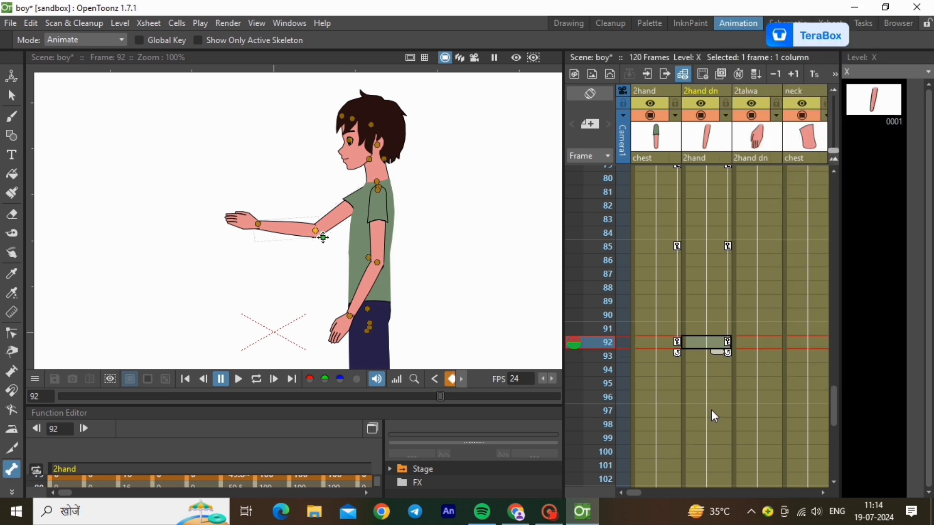
{"action": "left_click", "coordinate": [708, 425]}
{"action": "left_click_drag", "start_coordinate": [302, 226], "coordinate": [333, 228]}
{"action": "left_click", "coordinate": [324, 222]}
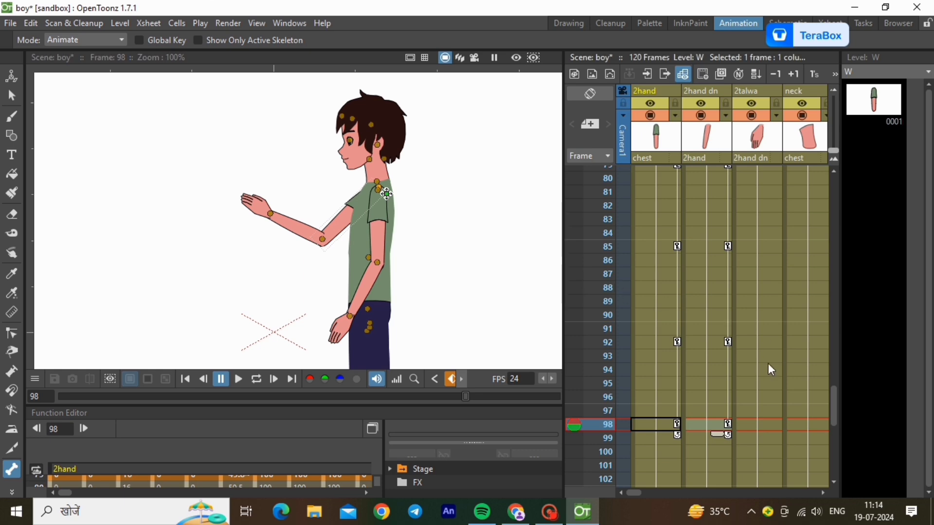
Step: Set a key on the face column at frame 1 and tilt the head slightly downward at frame 5
{"action": "left_click_drag", "start_coordinate": [831, 413], "coordinate": [826, 180]}
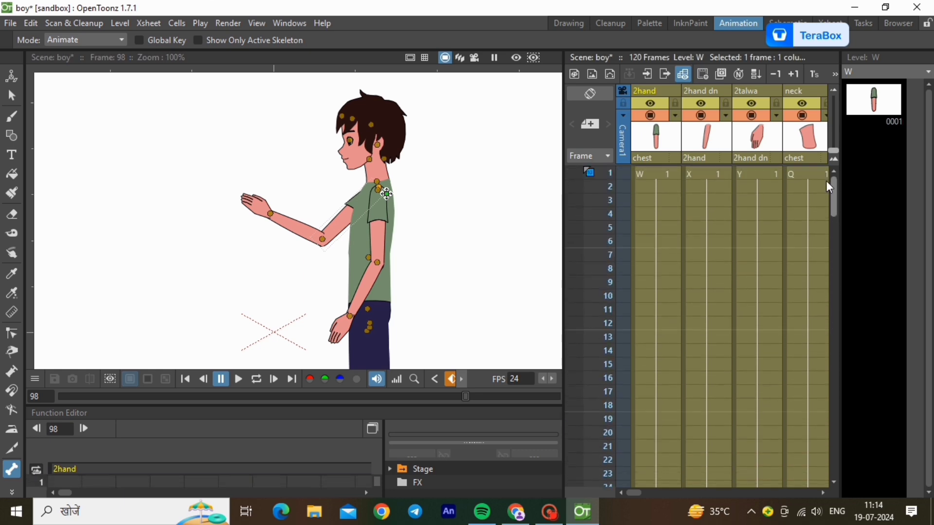
{"action": "left_click", "coordinate": [377, 166]}
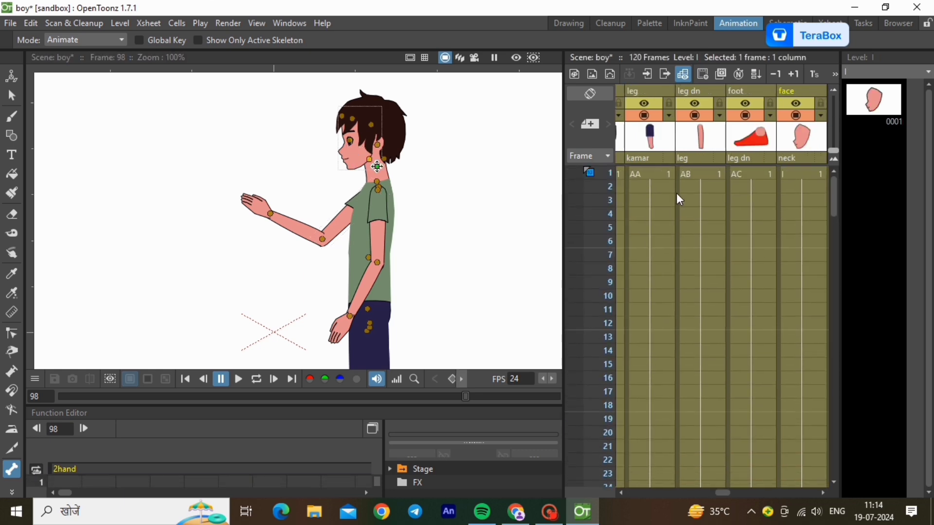
{"action": "right_click", "coordinate": [792, 175]}
{"action": "left_click", "coordinate": [808, 165]}
{"action": "left_click", "coordinate": [793, 227]}
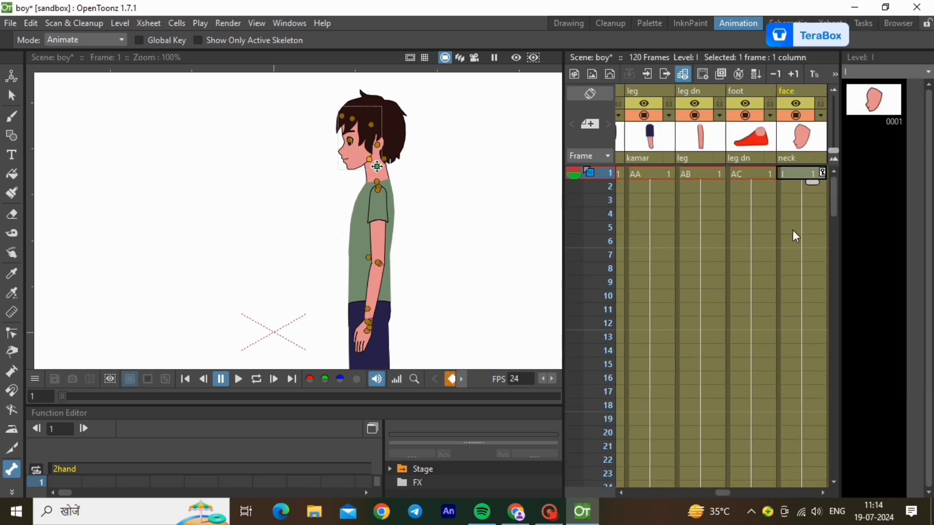
{"action": "left_click", "coordinate": [359, 150]}
{"action": "left_click", "coordinate": [356, 159]}
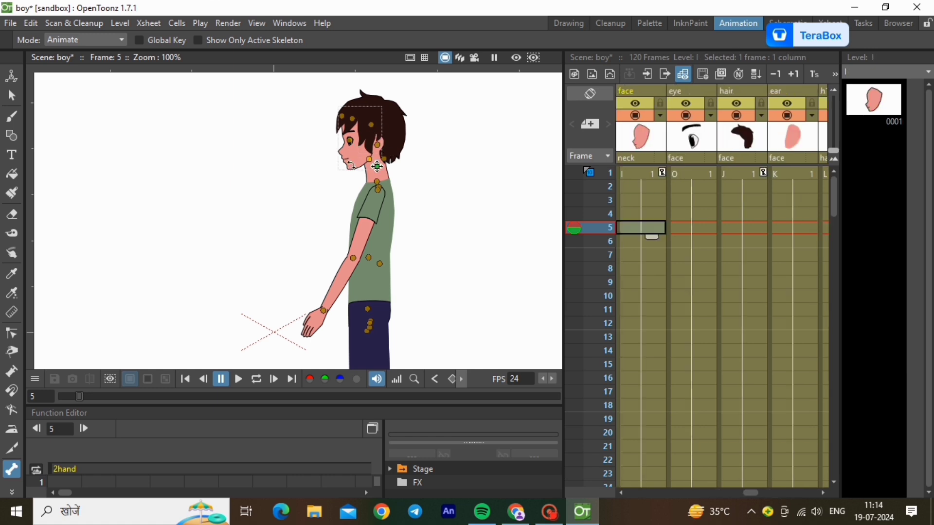
{"action": "left_click_drag", "start_coordinate": [351, 165], "coordinate": [353, 171]}
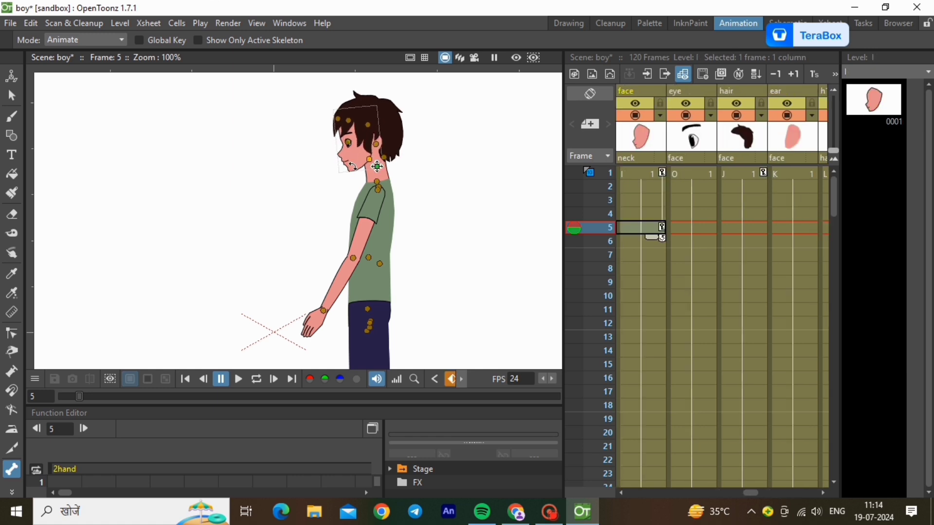
Step: Set a hold key on the face column at frame 12 and raise the head slightly at frame 19
{"action": "right_click", "coordinate": [658, 329]}
{"action": "left_click", "coordinate": [680, 166]}
{"action": "left_click", "coordinate": [659, 420]}
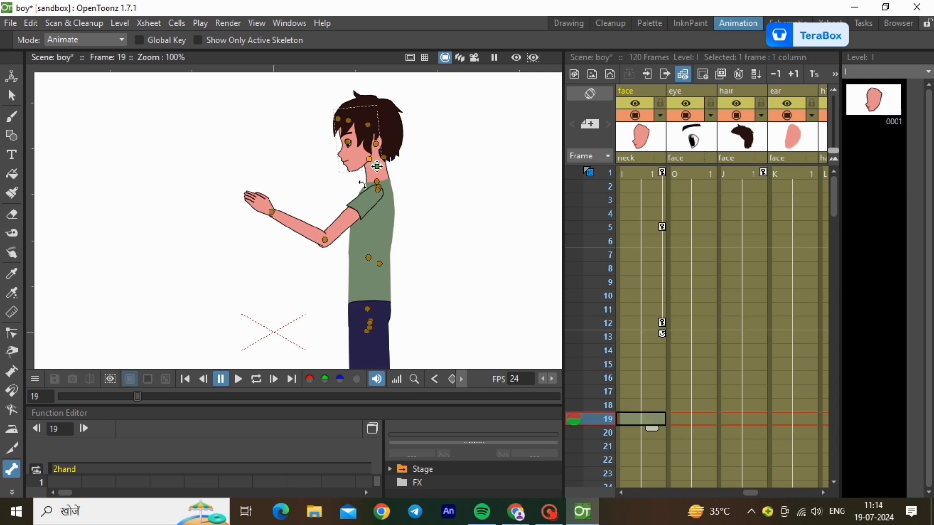
Step: Set a hold key on the face column at frame 28 and tilt the head slightly downward at frame 36
{"action": "scroll", "coordinate": [644, 343], "scroll_direction": "down", "scroll_amount": 4}
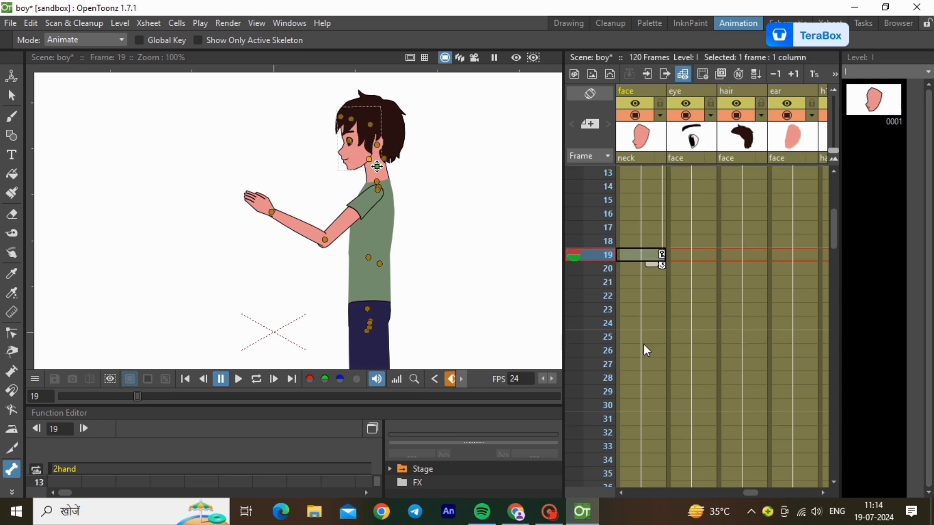
{"action": "right_click", "coordinate": [650, 377]}
{"action": "left_click", "coordinate": [681, 167]}
{"action": "scroll", "coordinate": [646, 335], "scroll_direction": "down", "scroll_amount": 2}
{"action": "left_click", "coordinate": [649, 404]}
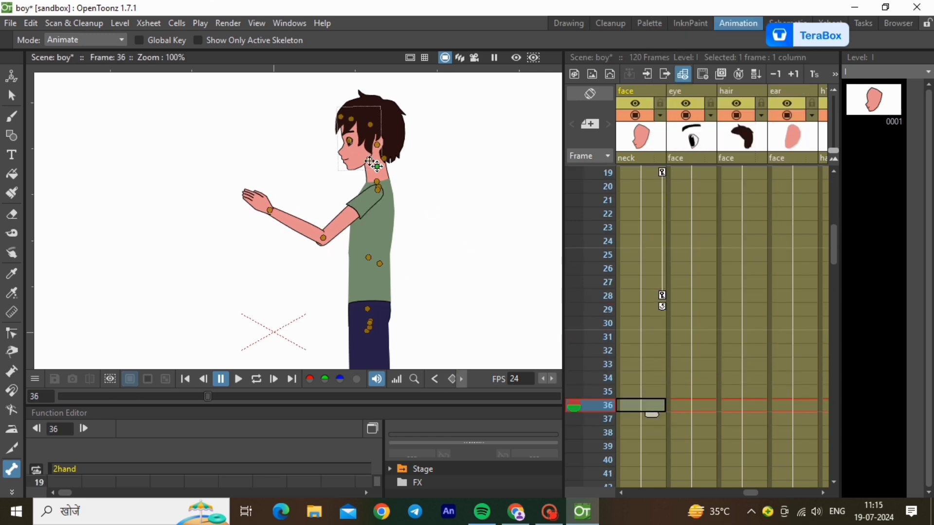
{"action": "left_click_drag", "start_coordinate": [378, 167], "coordinate": [378, 167]}
Step: Set a hold key on the face column at frame 46 and raise the head back up at frame 55
{"action": "scroll", "coordinate": [647, 413], "scroll_direction": "down", "scroll_amount": 2}
{"action": "left_click", "coordinate": [640, 461]}
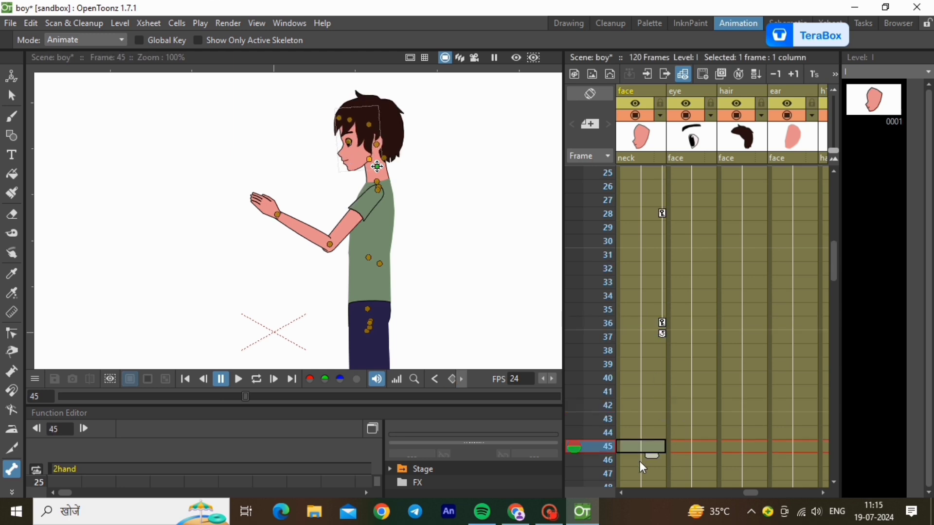
{"action": "right_click", "coordinate": [640, 461]}
{"action": "key", "text": "Escape"}
{"action": "scroll", "coordinate": [653, 423], "scroll_direction": "down", "scroll_amount": 4}
{"action": "left_click", "coordinate": [653, 419]}
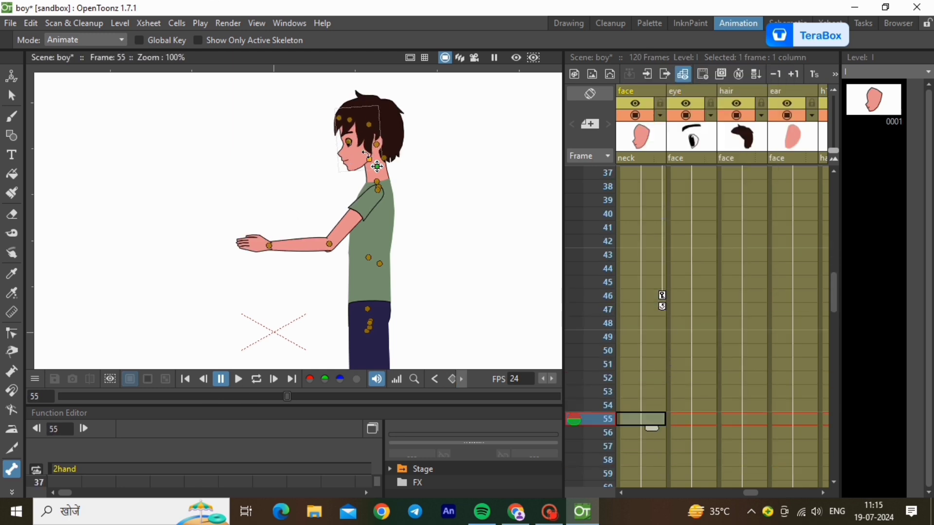
Step: Set a hold key on the face column at frame 67 and tilt the head further downward at frame 75
{"action": "scroll", "coordinate": [665, 326], "scroll_direction": "down", "scroll_amount": 4}
{"action": "right_click", "coordinate": [650, 422]}
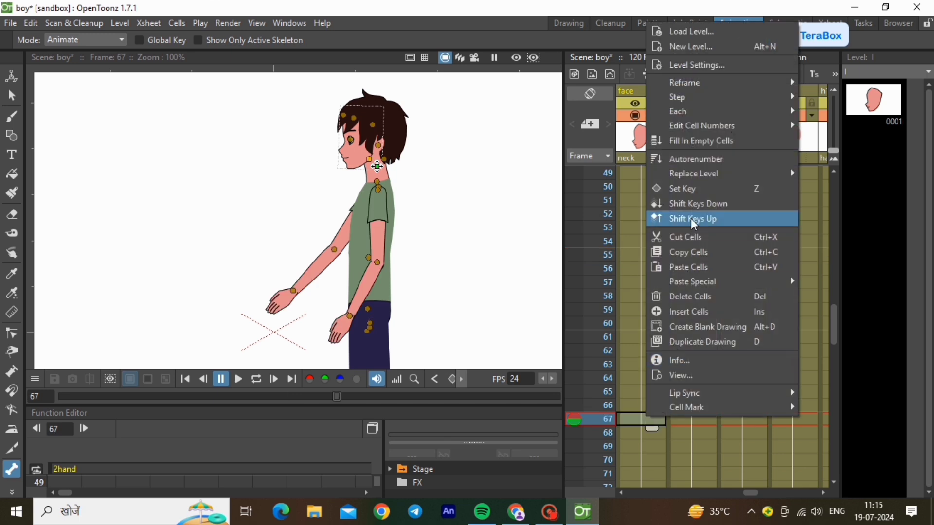
{"action": "left_click", "coordinate": [671, 221]}
{"action": "scroll", "coordinate": [663, 334], "scroll_direction": "up", "scroll_amount": 2}
{"action": "left_click", "coordinate": [652, 447]}
{"action": "left_click", "coordinate": [358, 148]}
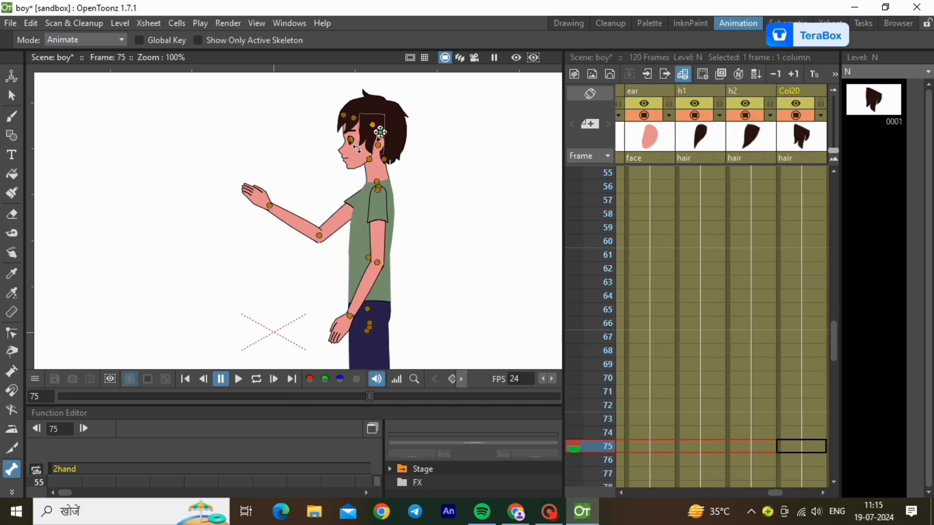
{"action": "left_click", "coordinate": [377, 166]}
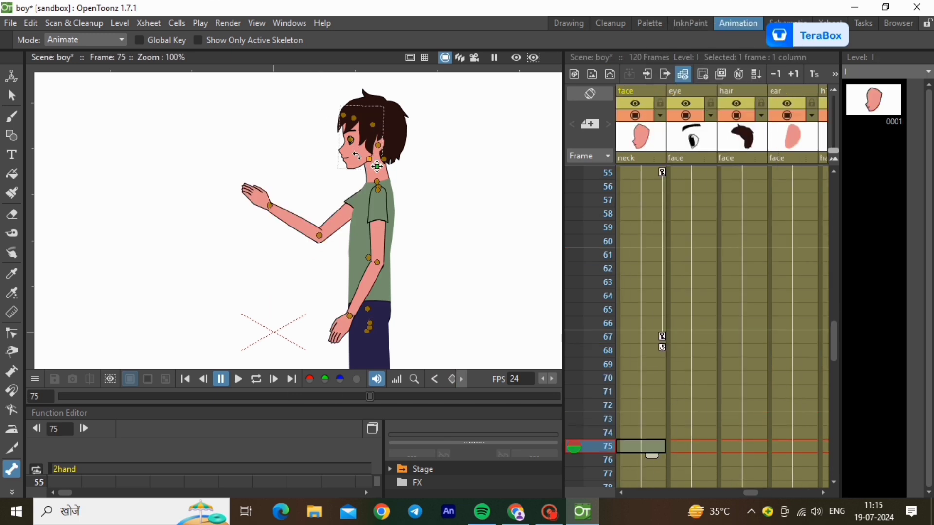
{"action": "left_click_drag", "start_coordinate": [357, 156], "coordinate": [350, 158]}
Step: Set a hold key on the face column at frame 84 and raise the head partway at frame 95
{"action": "scroll", "coordinate": [721, 416], "scroll_direction": "down", "scroll_amount": 4}
{"action": "left_click", "coordinate": [649, 406]}
{"action": "right_click", "coordinate": [649, 404]}
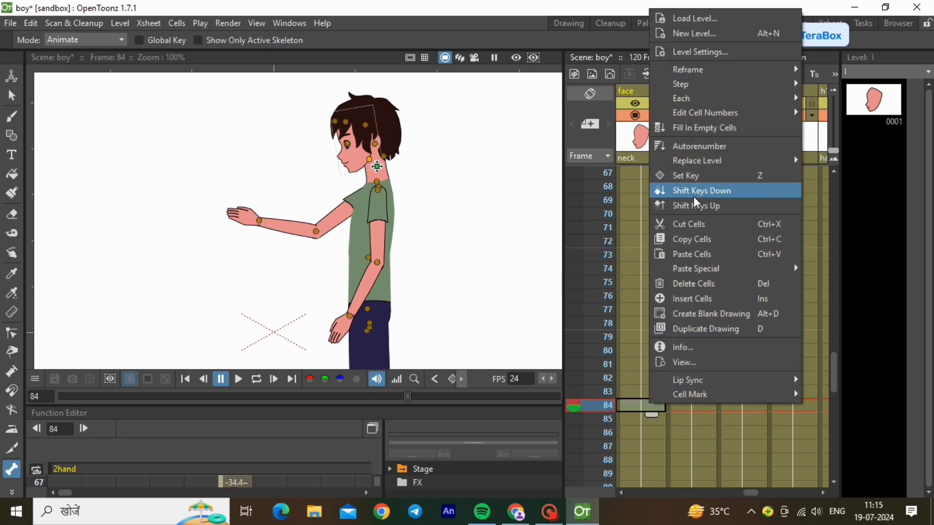
{"action": "left_click", "coordinate": [669, 174]}
{"action": "scroll", "coordinate": [644, 385], "scroll_direction": "down", "scroll_amount": 4}
{"action": "left_click", "coordinate": [645, 391]}
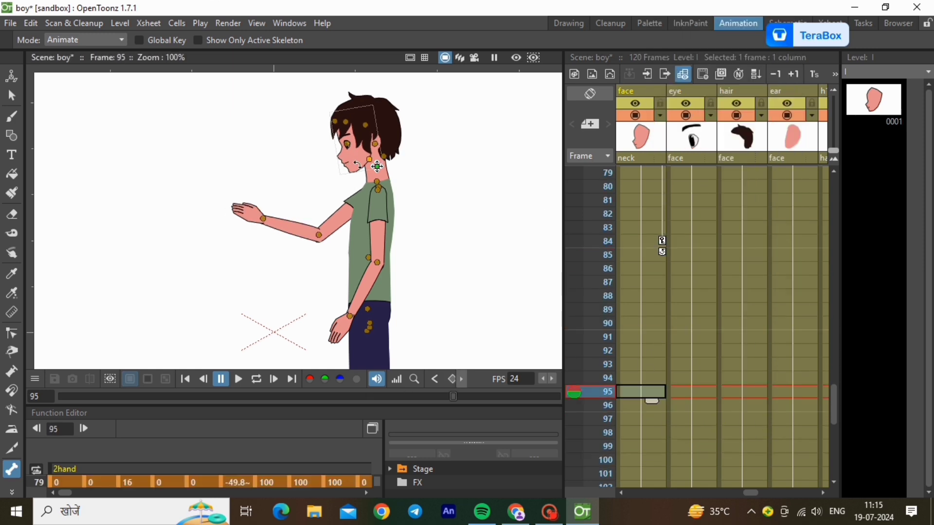
{"action": "left_click_drag", "start_coordinate": [358, 165], "coordinate": [366, 160]}
Step: Play the boy's animation from frame 1 to review the arm gestures and head nods on the whole figure
{"action": "scroll", "coordinate": [774, 366], "scroll_direction": "up", "scroll_amount": 8}
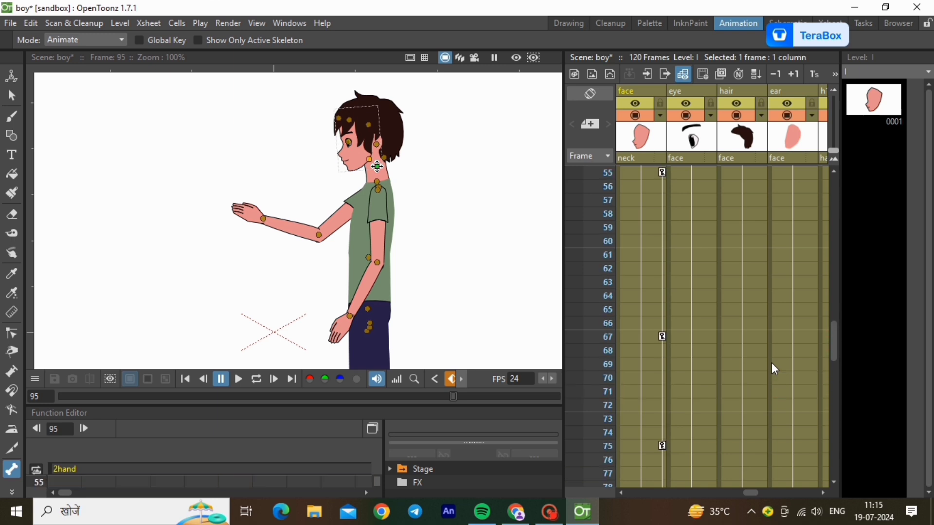
{"action": "scroll", "coordinate": [774, 366], "scroll_direction": "up", "scroll_amount": 18}
{"action": "left_click", "coordinate": [691, 174]}
{"action": "left_click", "coordinate": [239, 380]}
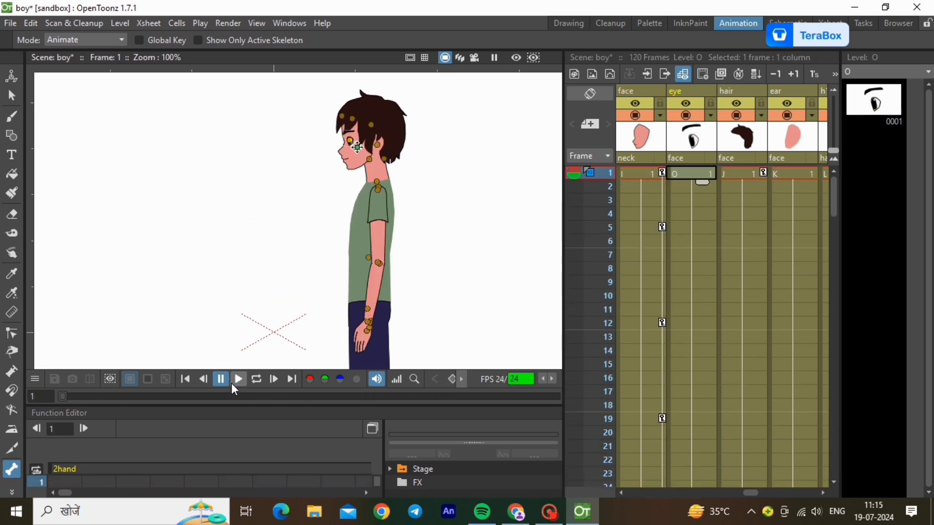
{"action": "scroll", "coordinate": [273, 255], "scroll_direction": "down", "scroll_amount": 6}
{"action": "scroll", "coordinate": [337, 164], "scroll_direction": "down", "scroll_amount": 3}
{"action": "left_click", "coordinate": [233, 380]}
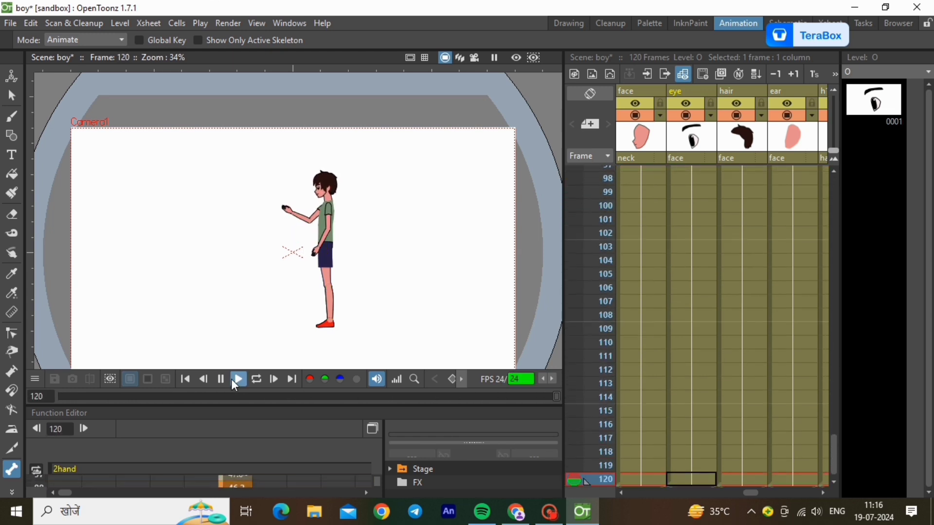
Step: Return to the sp1 school scene and examine both characters and the end of the boy's sequence in Col3
{"action": "left_click", "coordinate": [12, 96]}
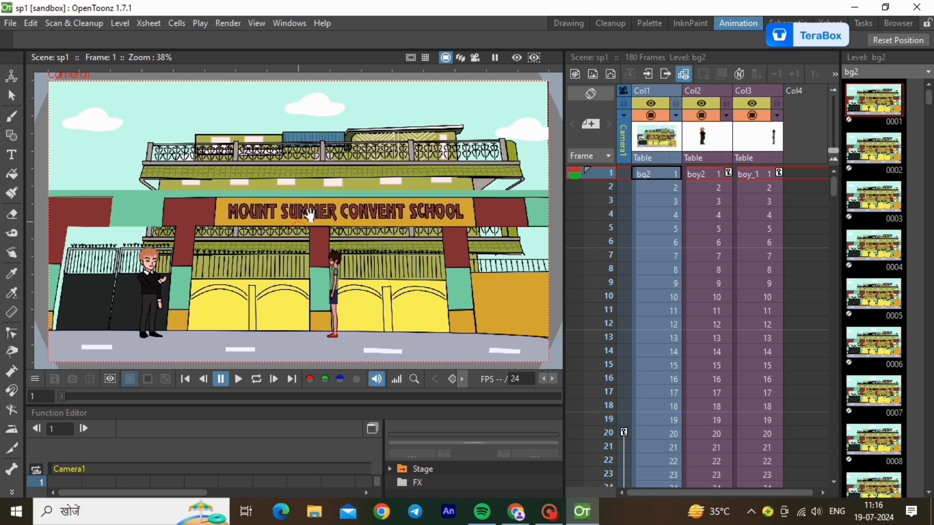
{"action": "scroll", "coordinate": [310, 216], "scroll_direction": "down", "scroll_amount": 3}
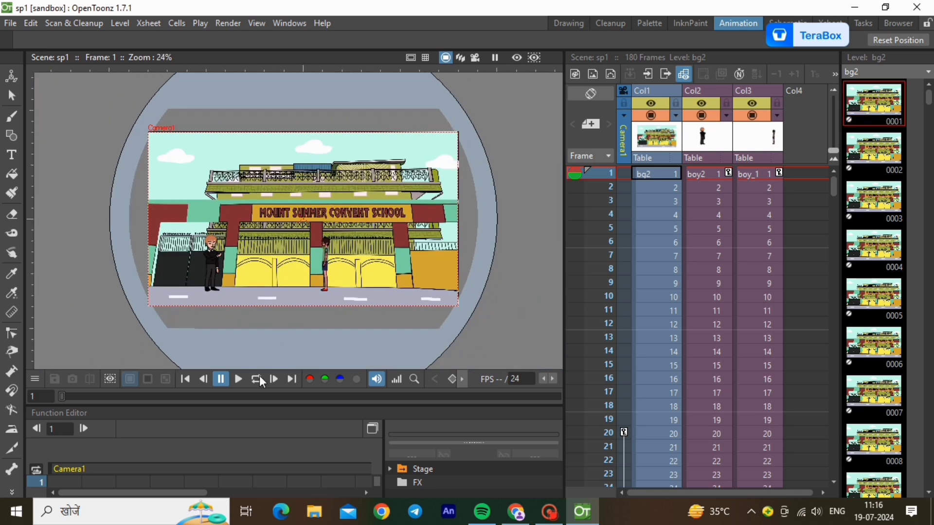
{"action": "scroll", "coordinate": [288, 228], "scroll_direction": "up", "scroll_amount": 3}
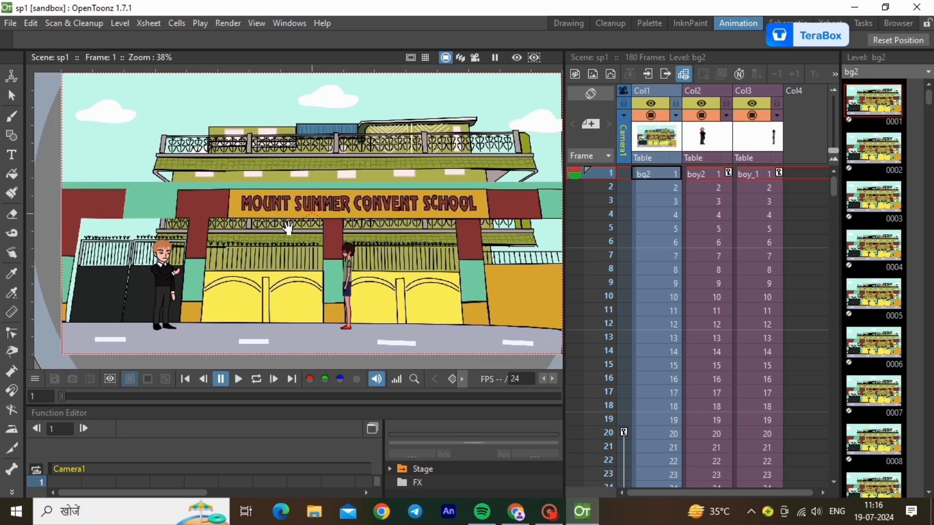
{"action": "scroll", "coordinate": [195, 330], "scroll_direction": "up", "scroll_amount": 4}
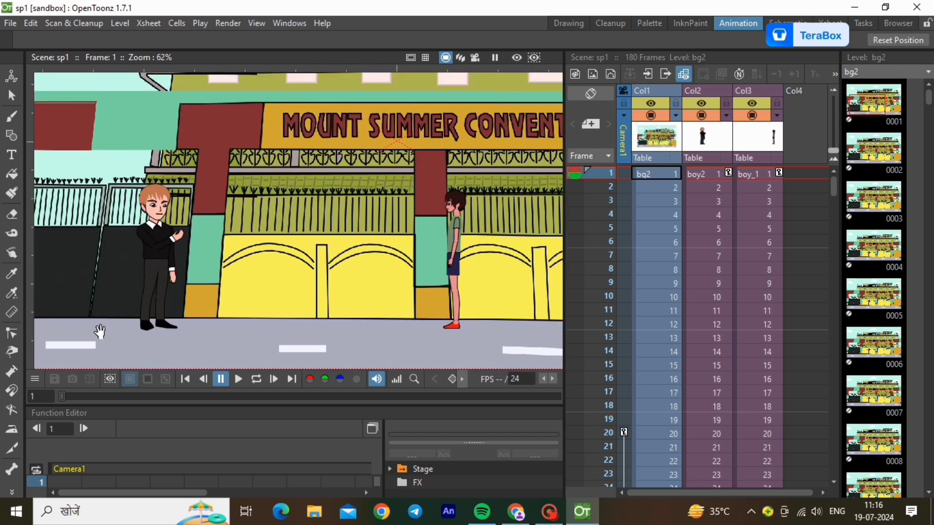
{"action": "scroll", "coordinate": [100, 331], "scroll_direction": "down", "scroll_amount": 1}
{"action": "scroll", "coordinate": [658, 360], "scroll_direction": "down", "scroll_amount": 10}
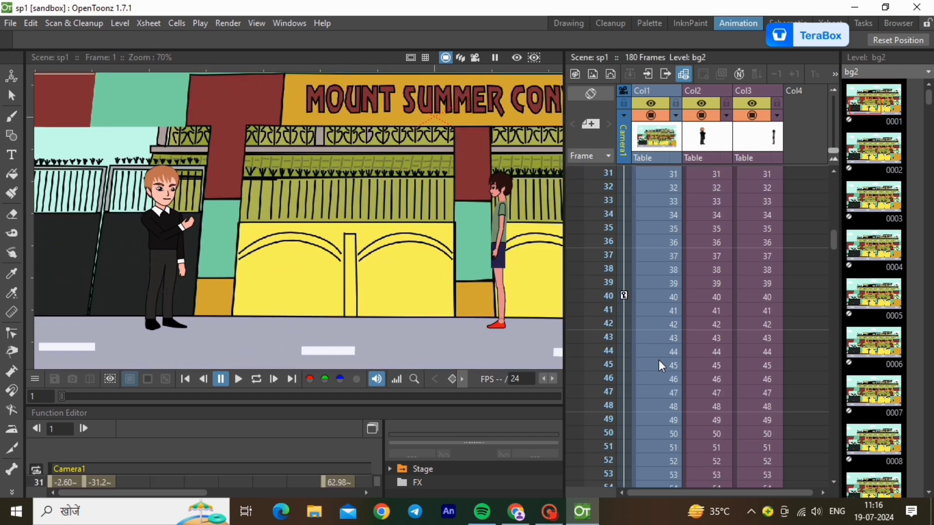
{"action": "scroll", "coordinate": [659, 362], "scroll_direction": "down", "scroll_amount": 3}
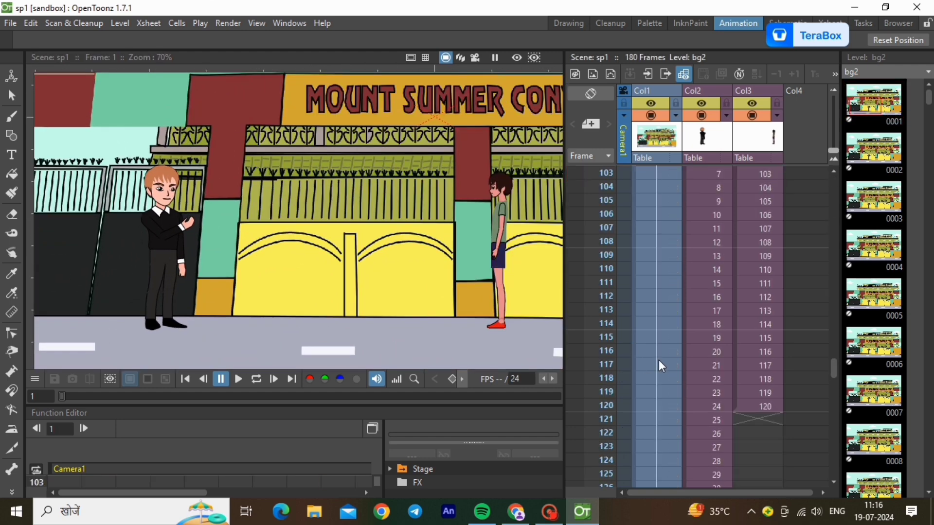
{"action": "left_click", "coordinate": [758, 407]}
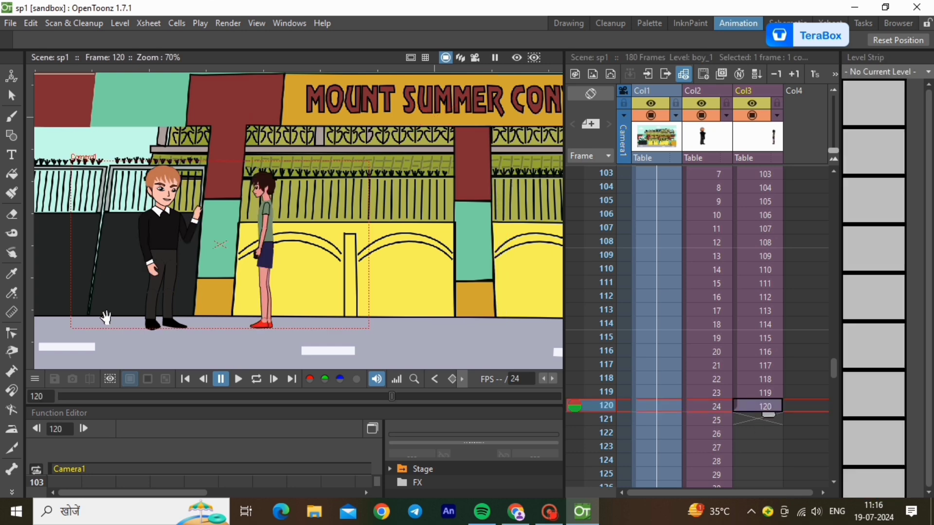
{"action": "scroll", "coordinate": [44, 304], "scroll_direction": "up", "scroll_amount": 2}
{"action": "scroll", "coordinate": [44, 304], "scroll_direction": "down", "scroll_amount": 3}
Step: Load boy.tnz as a sub-xsheet into Col3 starting at frame 121
{"action": "left_click", "coordinate": [745, 421]}
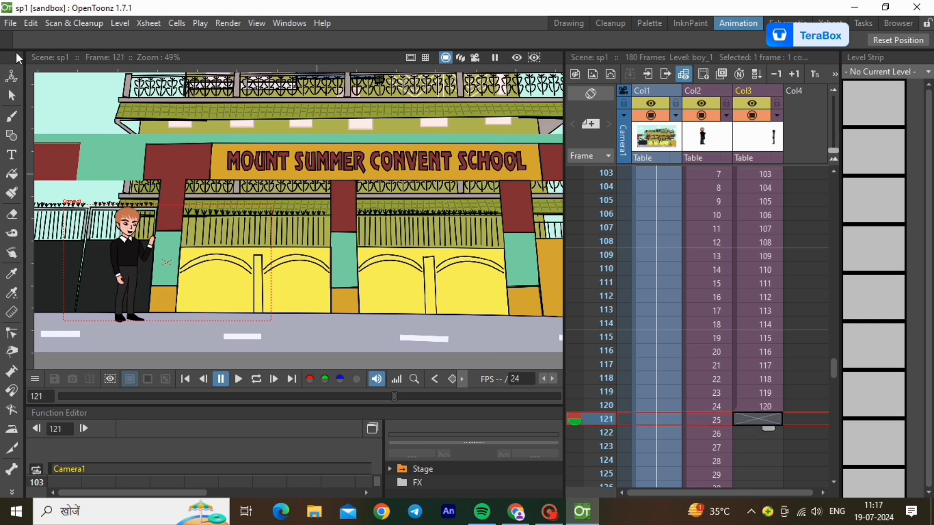
{"action": "left_click", "coordinate": [11, 27]}
{"action": "left_click", "coordinate": [61, 163]}
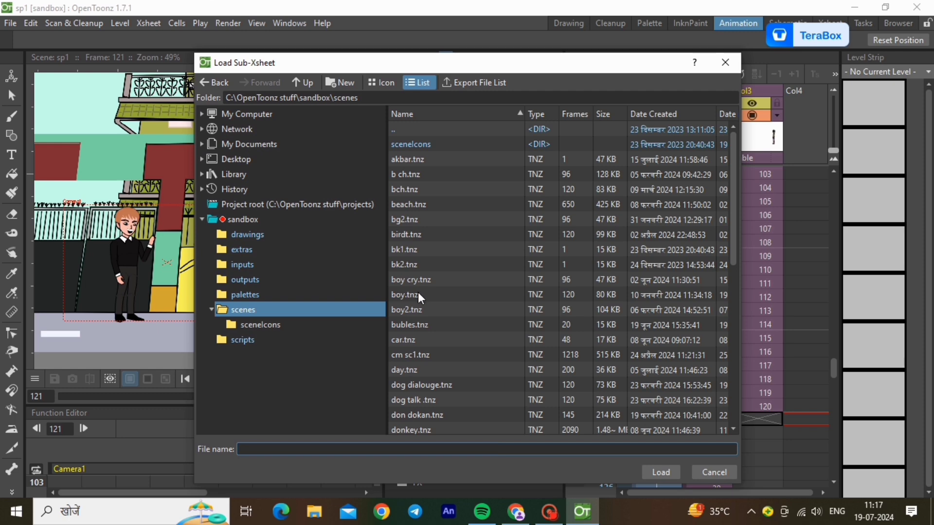
{"action": "left_click", "coordinate": [412, 295]}
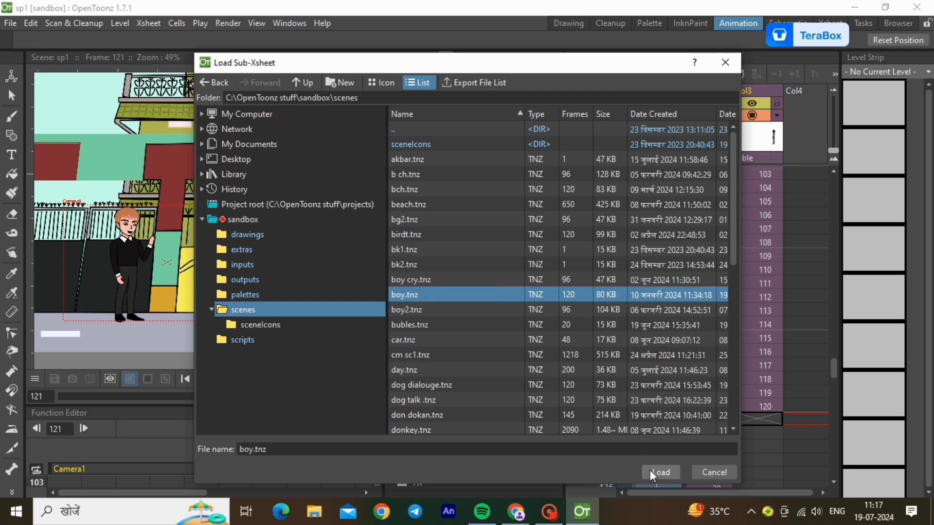
{"action": "left_click", "coordinate": [652, 472]}
{"action": "left_click", "coordinate": [455, 278]}
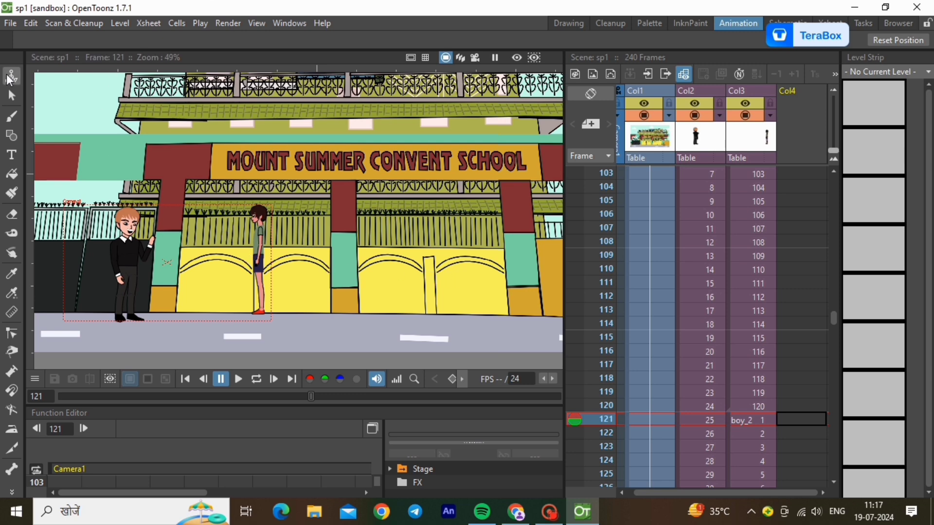
Step: Set a key on Col3 at frame 120 and move the boy beside the man at frame 121, at about X -99 mm, Y -59 mm
{"action": "left_click", "coordinate": [11, 76]}
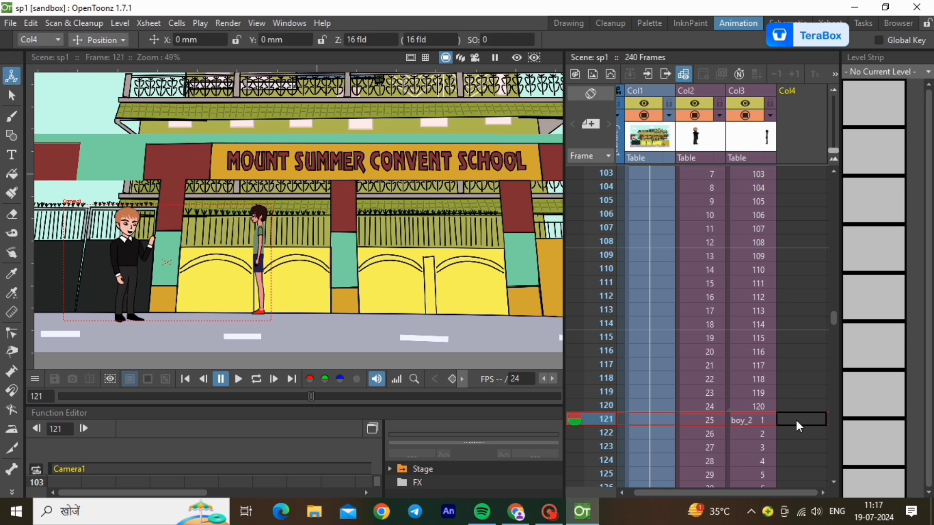
{"action": "left_click", "coordinate": [762, 426]}
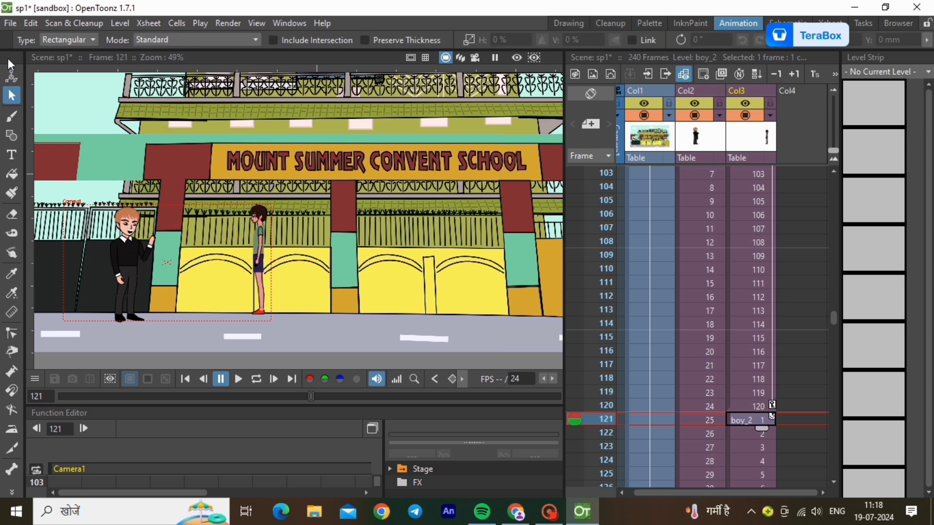
{"action": "left_click", "coordinate": [12, 77]}
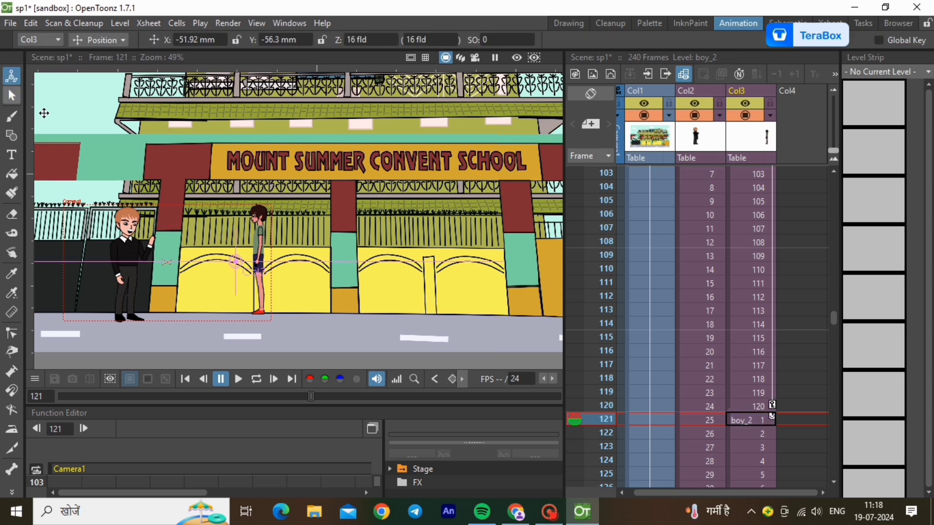
{"action": "left_click_drag", "start_coordinate": [236, 263], "coordinate": [162, 266]}
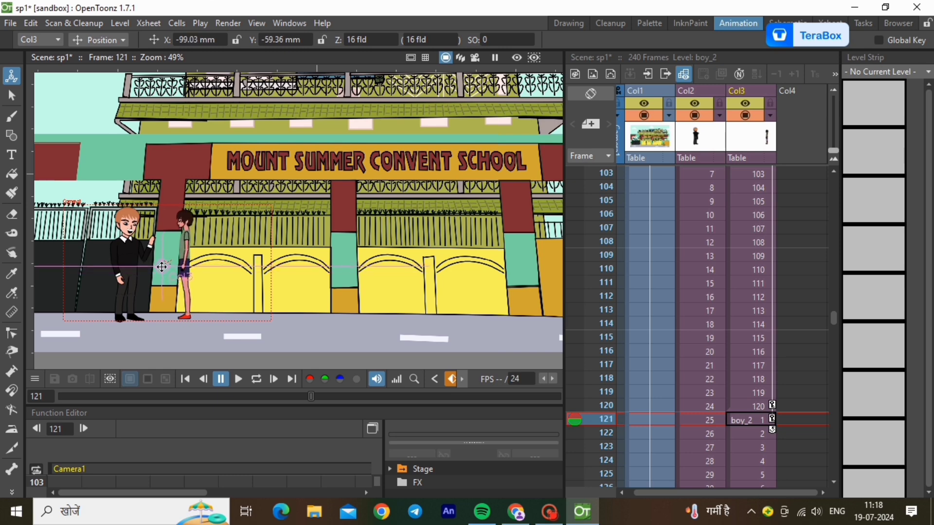
Step: Compare frames 120 and 121 of Col3 and shift the boy at frame 121 to about X -93.8 mm, Y -59.4 mm
{"action": "left_click", "coordinate": [747, 407]}
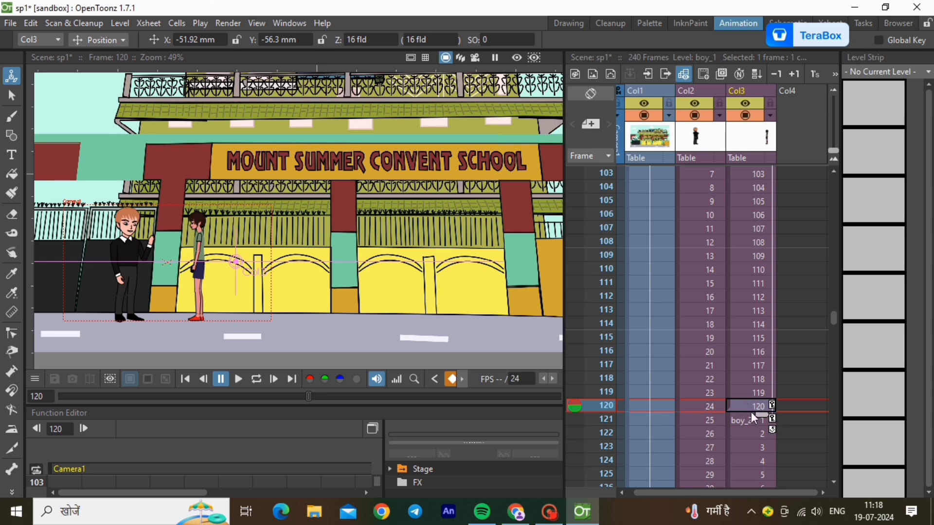
{"action": "left_click", "coordinate": [757, 420]}
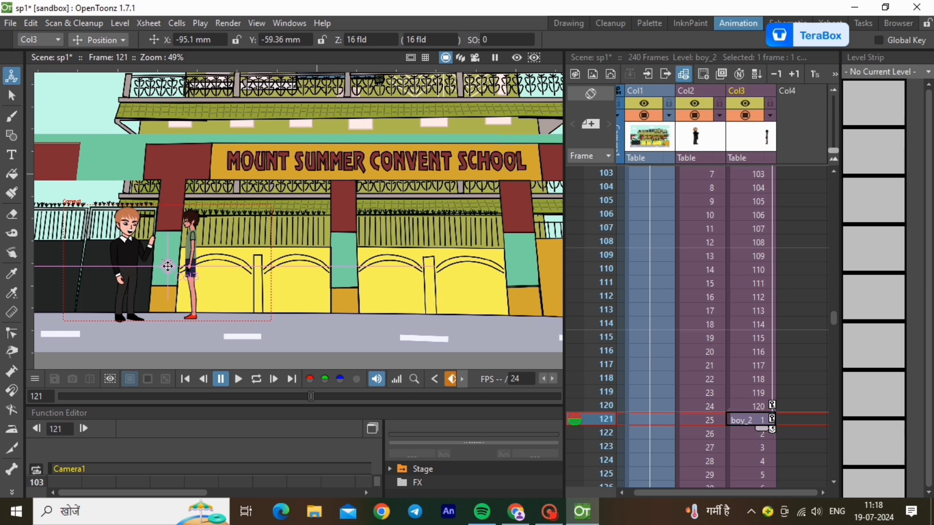
{"action": "left_click", "coordinate": [753, 405]}
{"action": "left_click", "coordinate": [758, 427]}
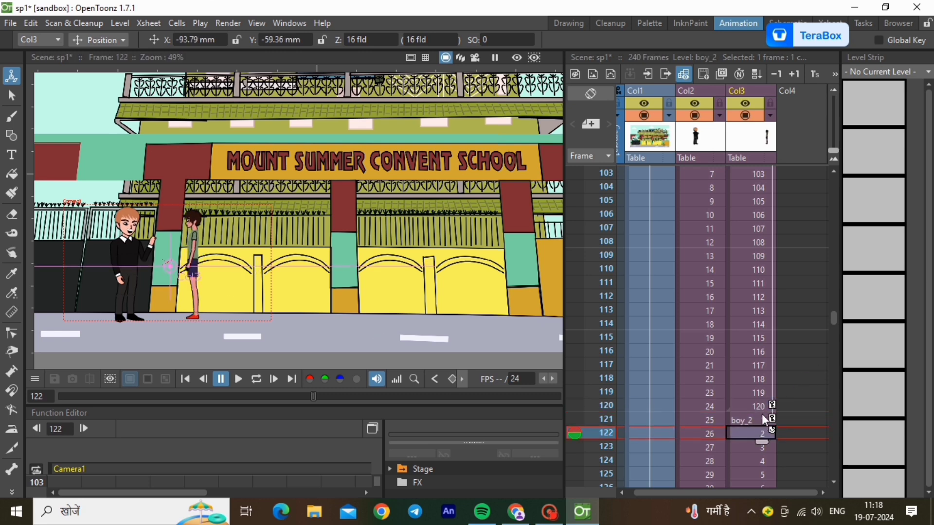
Step: Switch the viewer to camera view and play the scene from frame 1 with the whole camera frame visible
{"action": "scroll", "coordinate": [758, 307], "scroll_direction": "up", "scroll_amount": 15}
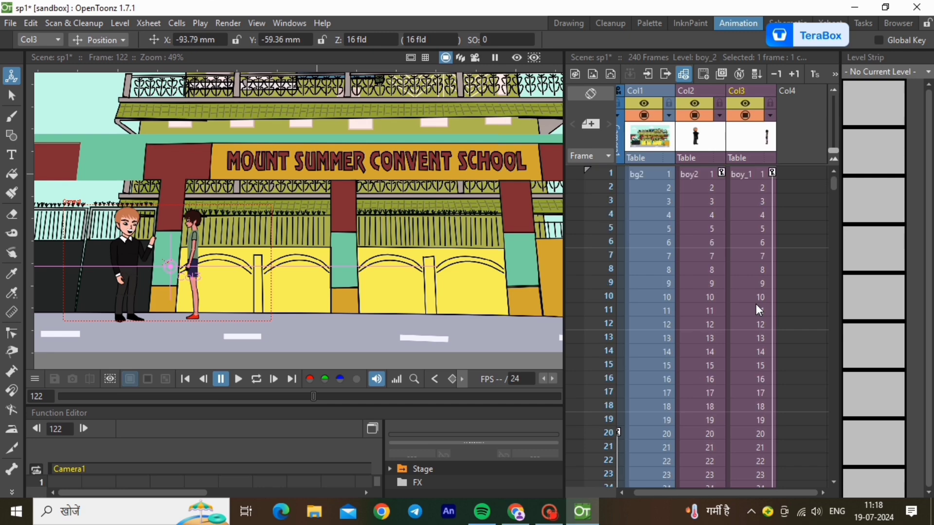
{"action": "left_click", "coordinate": [743, 174]}
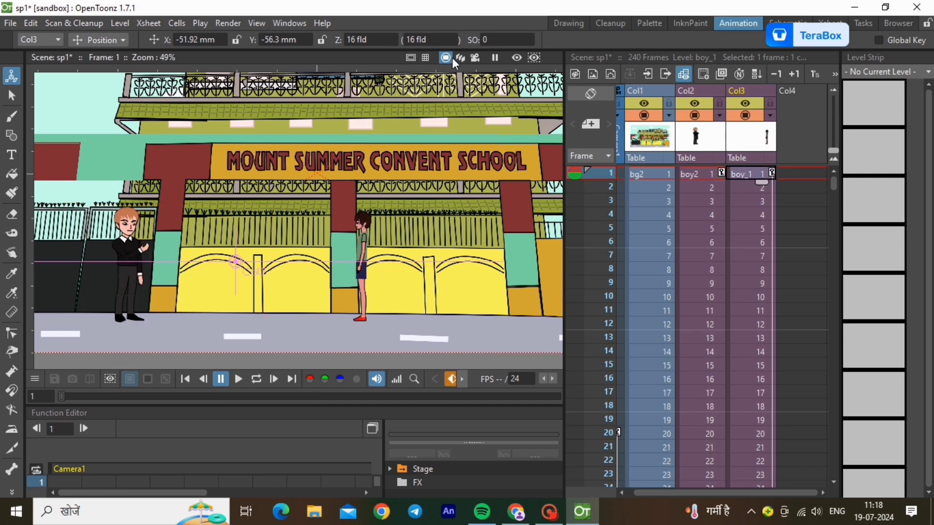
{"action": "left_click", "coordinate": [477, 58]}
{"action": "left_click", "coordinate": [238, 381]}
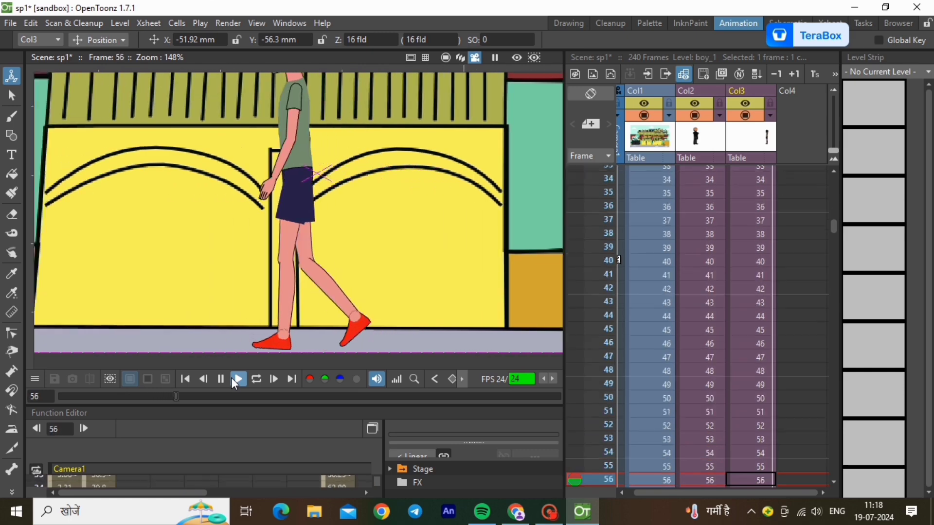
{"action": "left_click", "coordinate": [232, 379]}
{"action": "left_click_drag", "start_coordinate": [201, 399], "coordinate": [58, 396]}
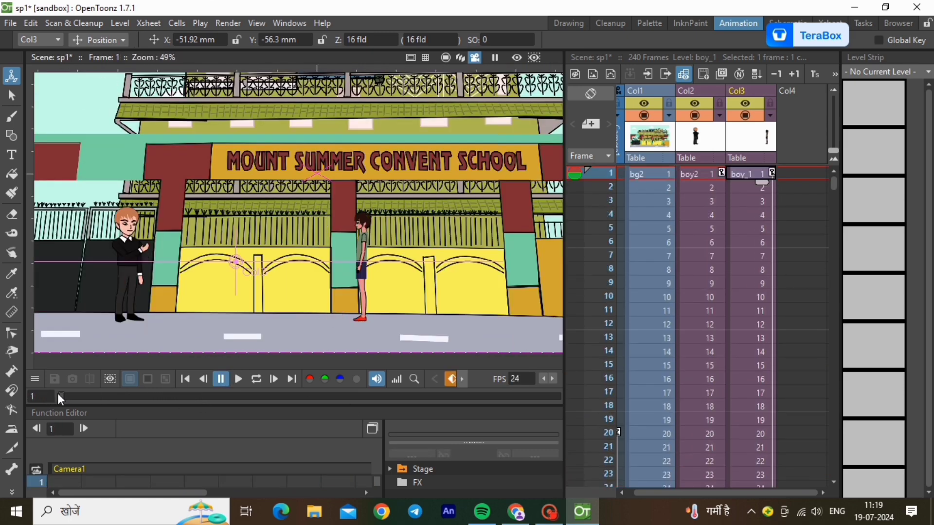
{"action": "scroll", "coordinate": [268, 275], "scroll_direction": "down", "scroll_amount": 2}
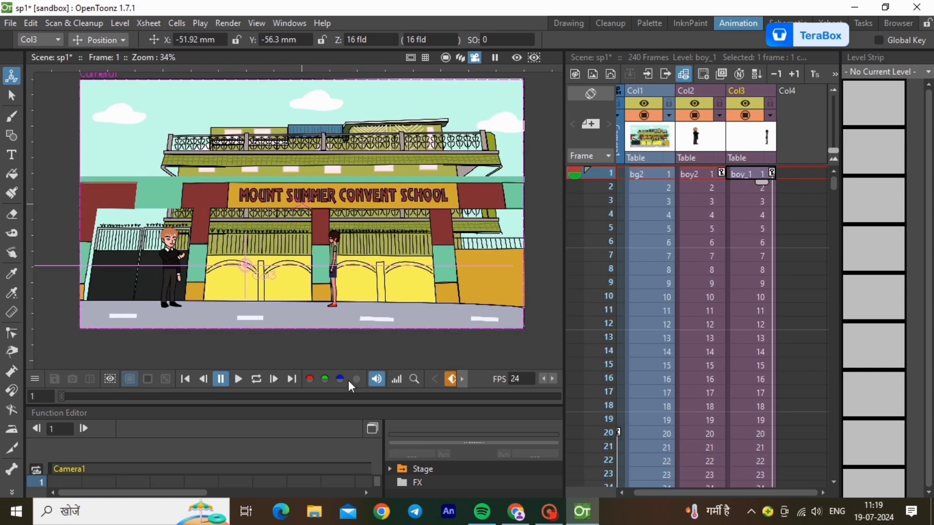
{"action": "left_click", "coordinate": [238, 380]}
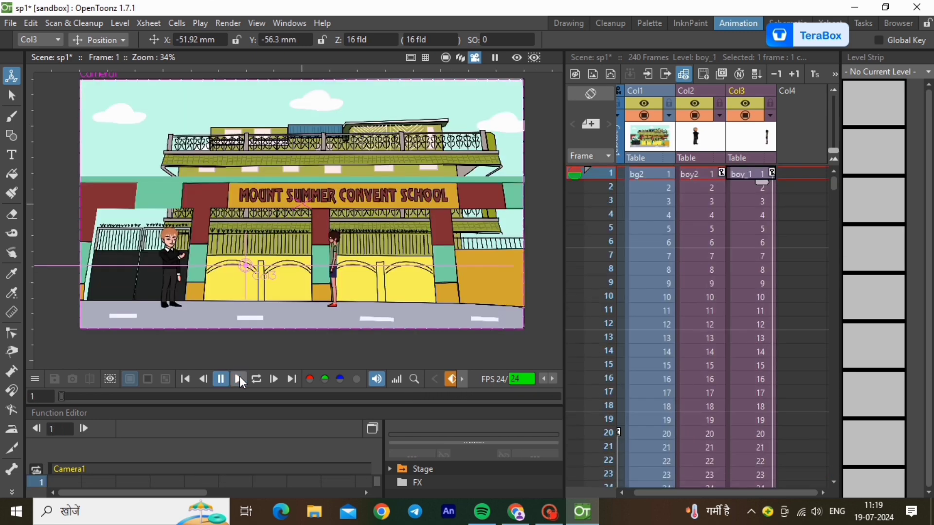
{"action": "left_click", "coordinate": [240, 379]}
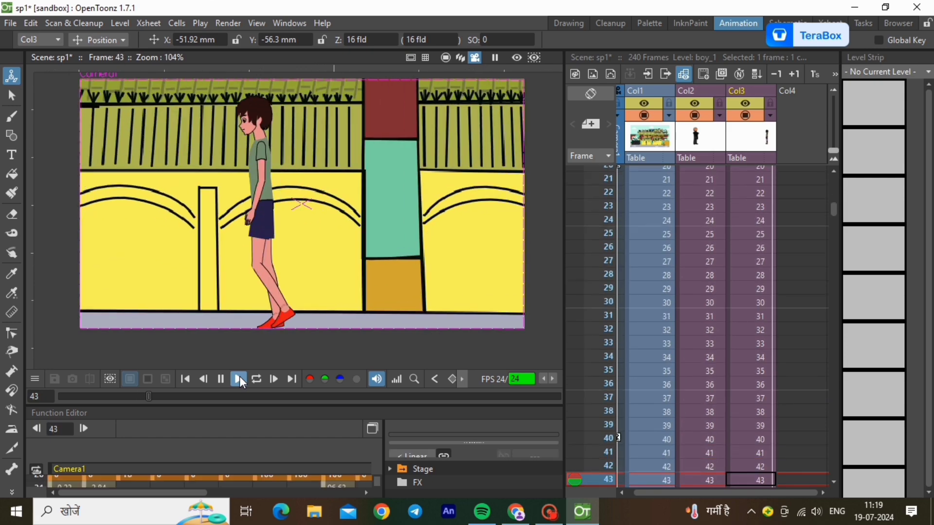
{"action": "left_click", "coordinate": [240, 379]}
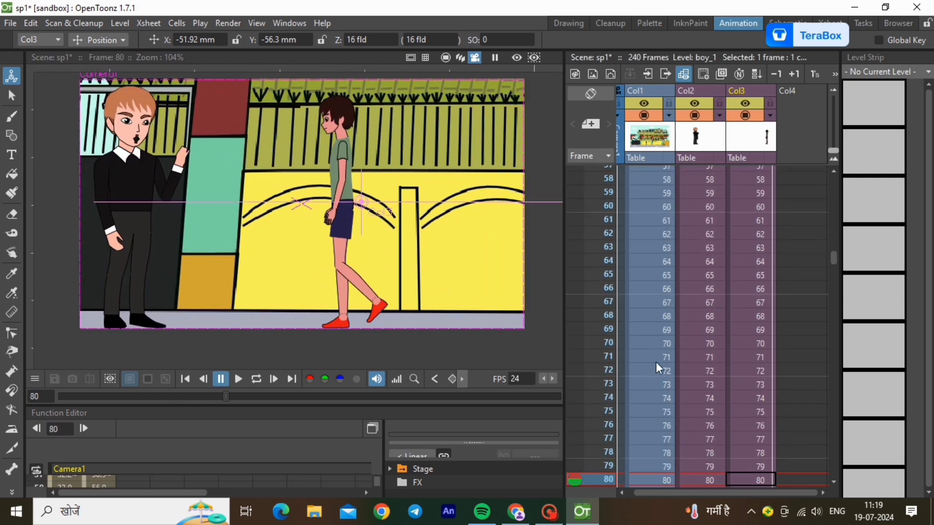
Step: Fill in the empty cells of Col1 and Col2 down to frame 240 to match the end of Col3
{"action": "scroll", "coordinate": [742, 340], "scroll_direction": "down", "scroll_amount": 20}
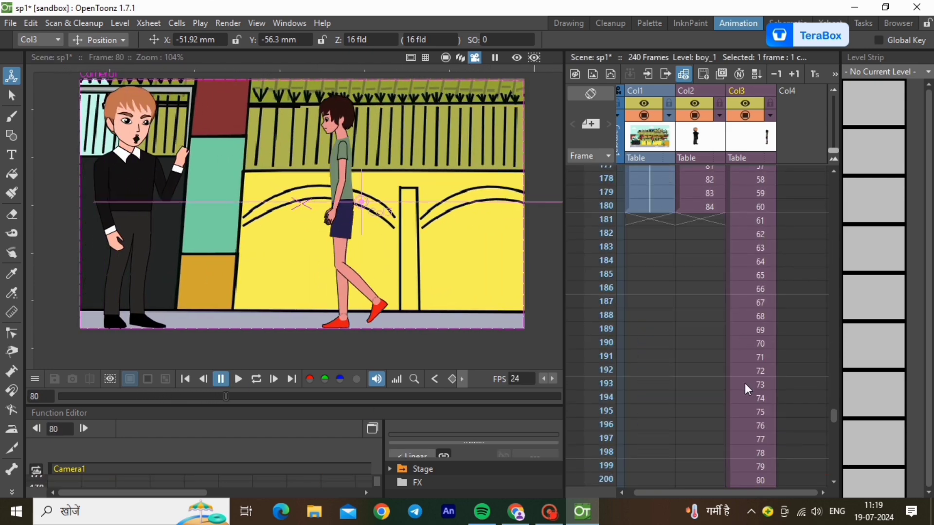
{"action": "scroll", "coordinate": [745, 384], "scroll_direction": "down", "scroll_amount": 14}
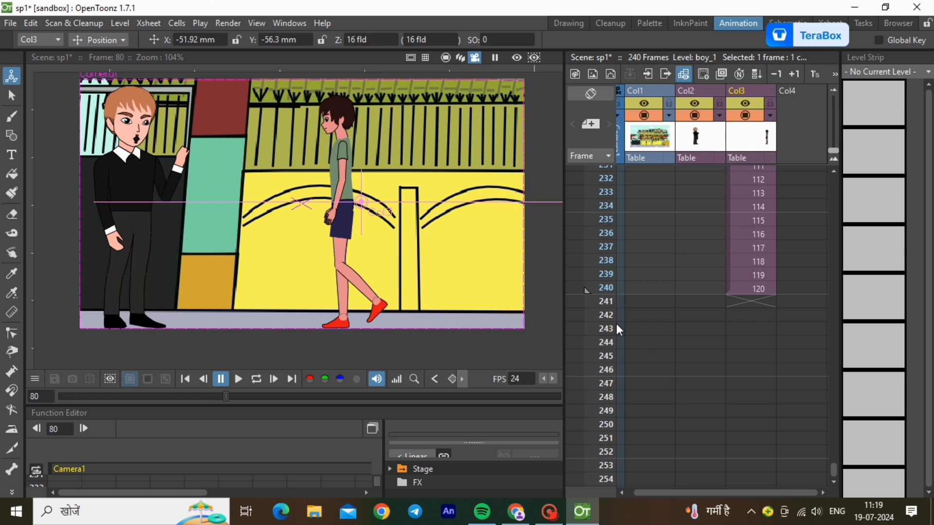
{"action": "left_click_drag", "start_coordinate": [642, 291], "coordinate": [683, 289]}
{"action": "right_click", "coordinate": [684, 288]}
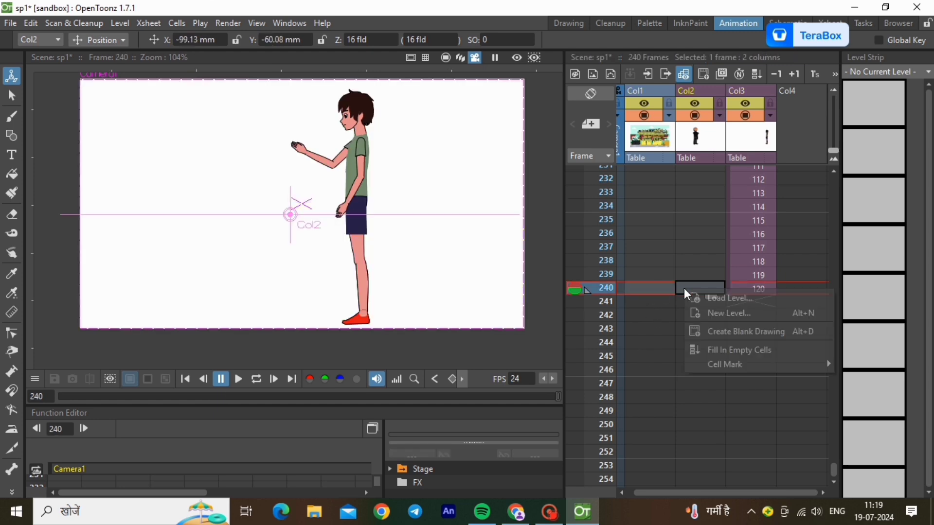
{"action": "left_click", "coordinate": [728, 345]}
Step: Return to frame 1 and play the extended scene through the camera to review the boy's walk and conversation
{"action": "scroll", "coordinate": [728, 343], "scroll_direction": "up", "scroll_amount": 20}
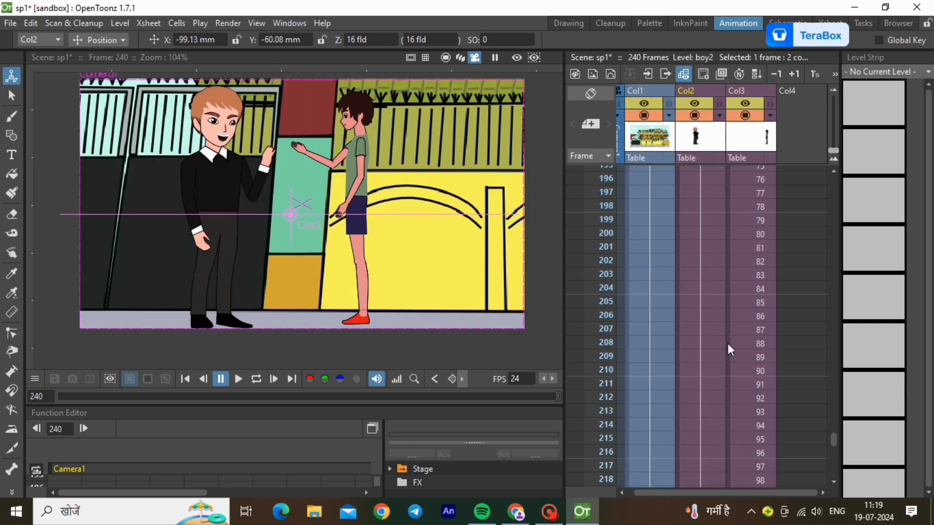
{"action": "scroll", "coordinate": [728, 343], "scroll_direction": "up", "scroll_amount": 20}
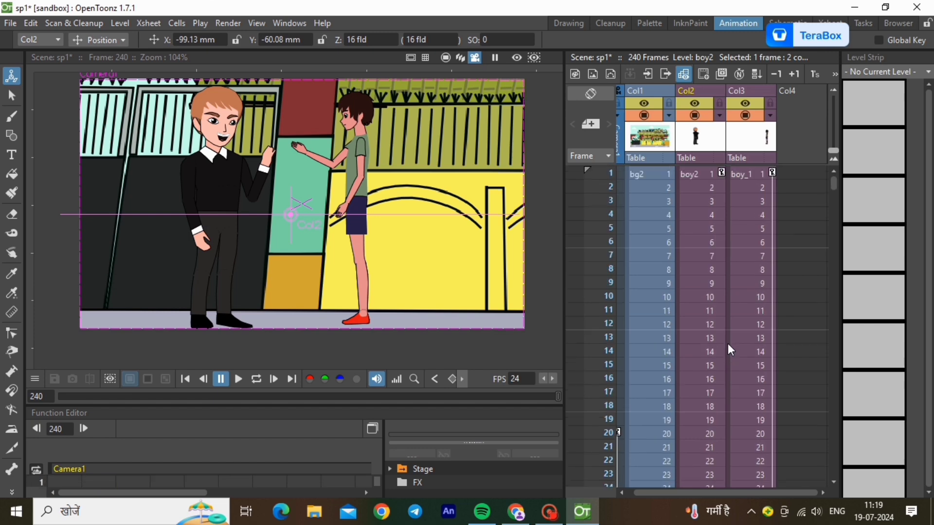
{"action": "left_click", "coordinate": [750, 174]}
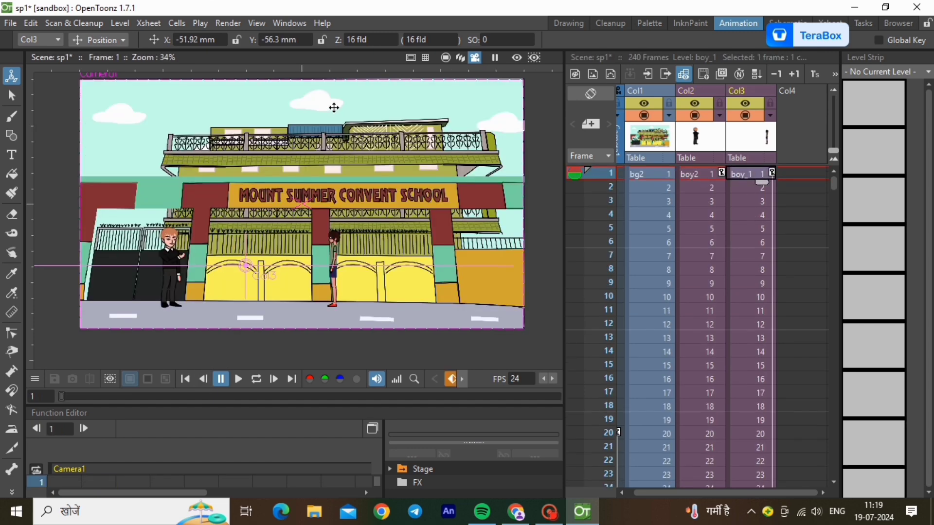
{"action": "scroll", "coordinate": [333, 107], "scroll_direction": "up", "scroll_amount": 1}
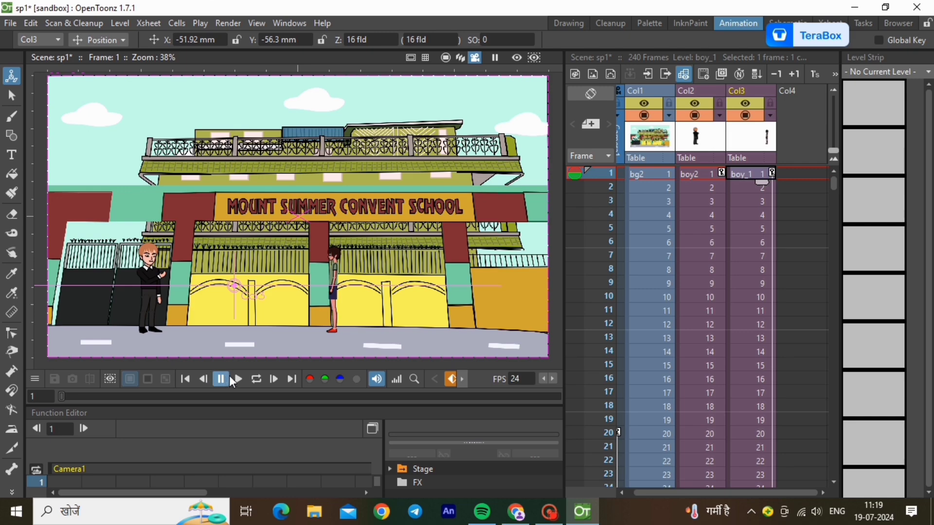
{"action": "left_click", "coordinate": [238, 379]}
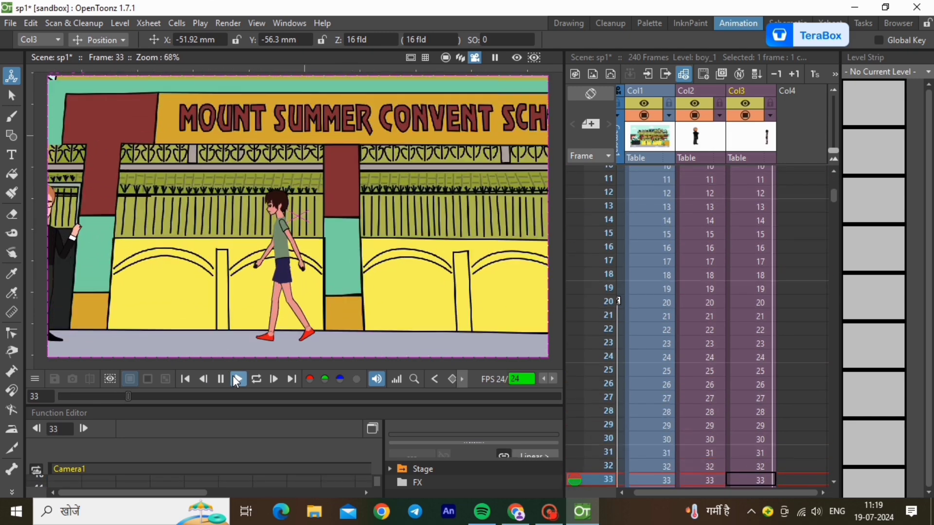